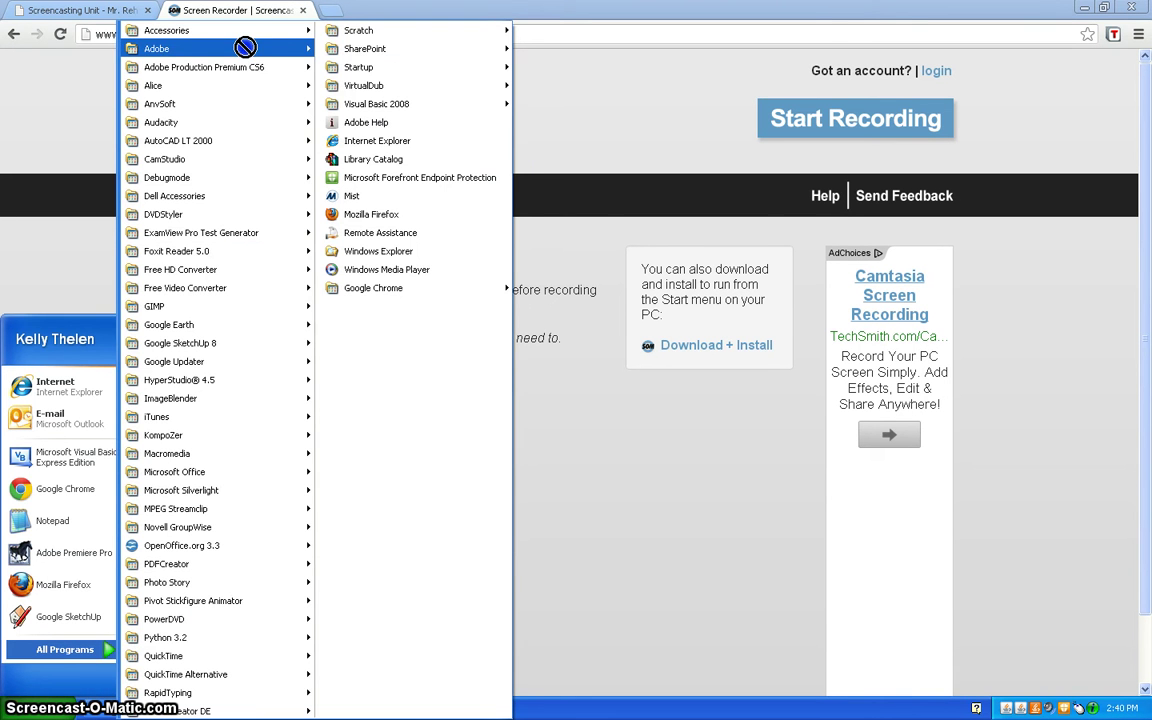
Launch Premiere Pro and create a new DV-NTSC project named kelly.
left_click(328, 122)
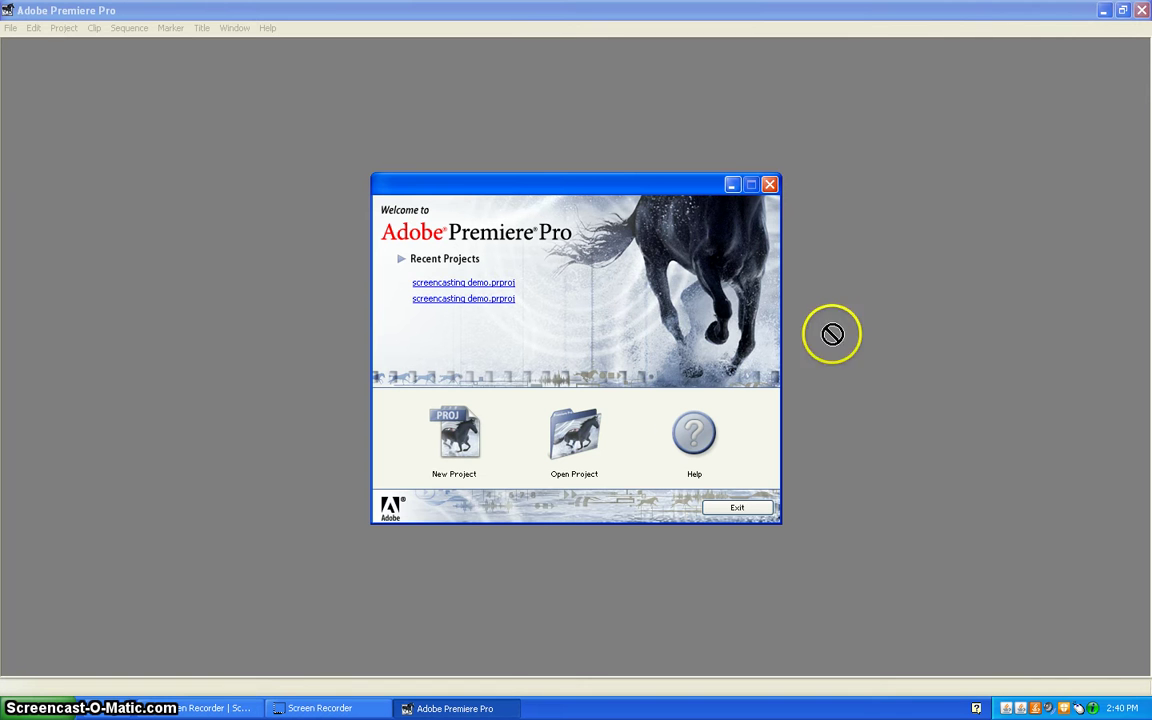
left_click(462, 440)
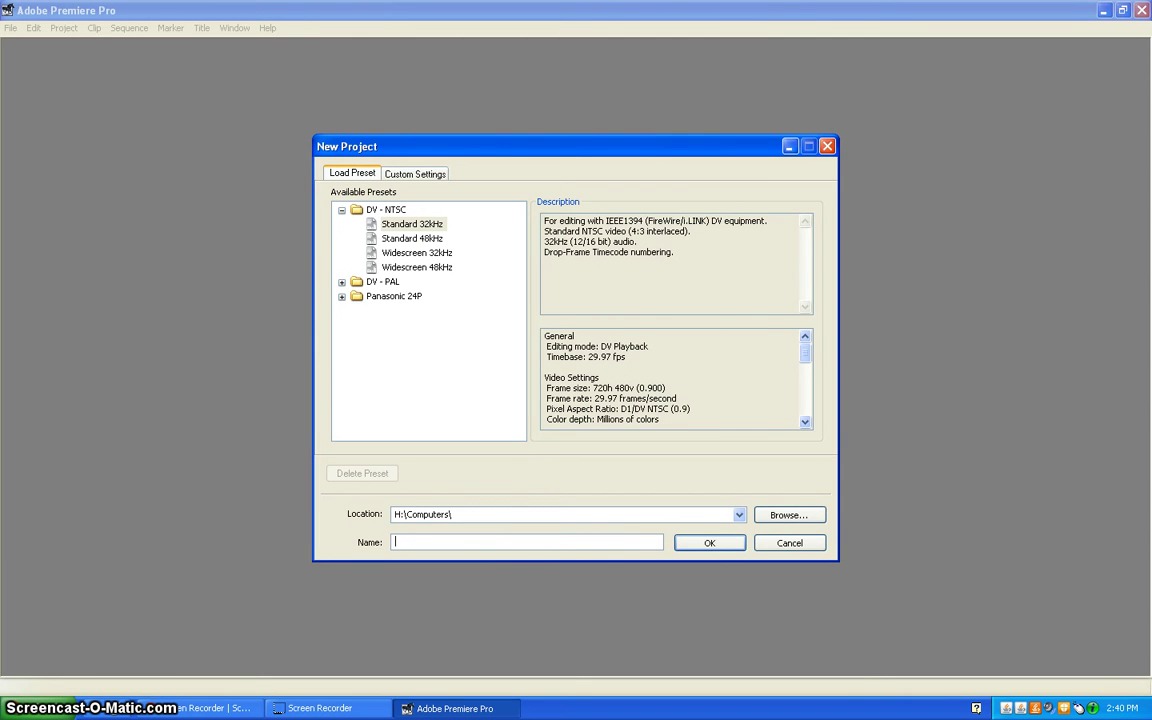
type("kelly")
key("Return")
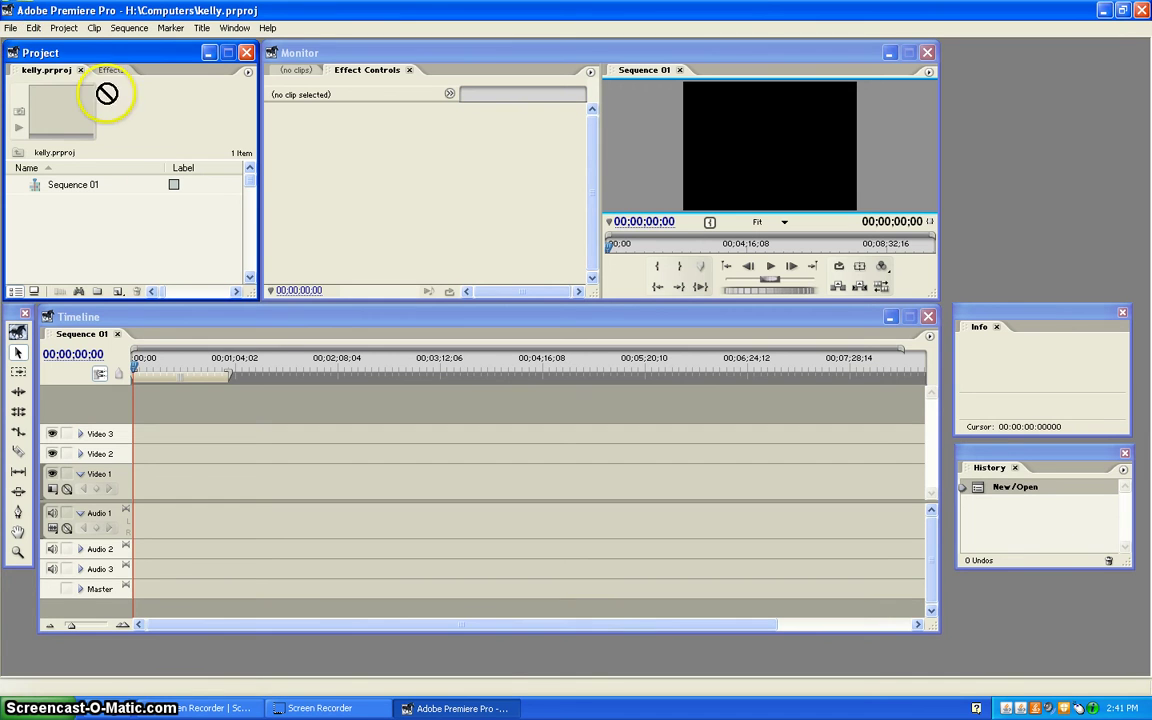
Start a new still title in a bold shadowed style and type 'Ken Burns Effect'.
left_click(19, 28)
mouse_move(40, 44)
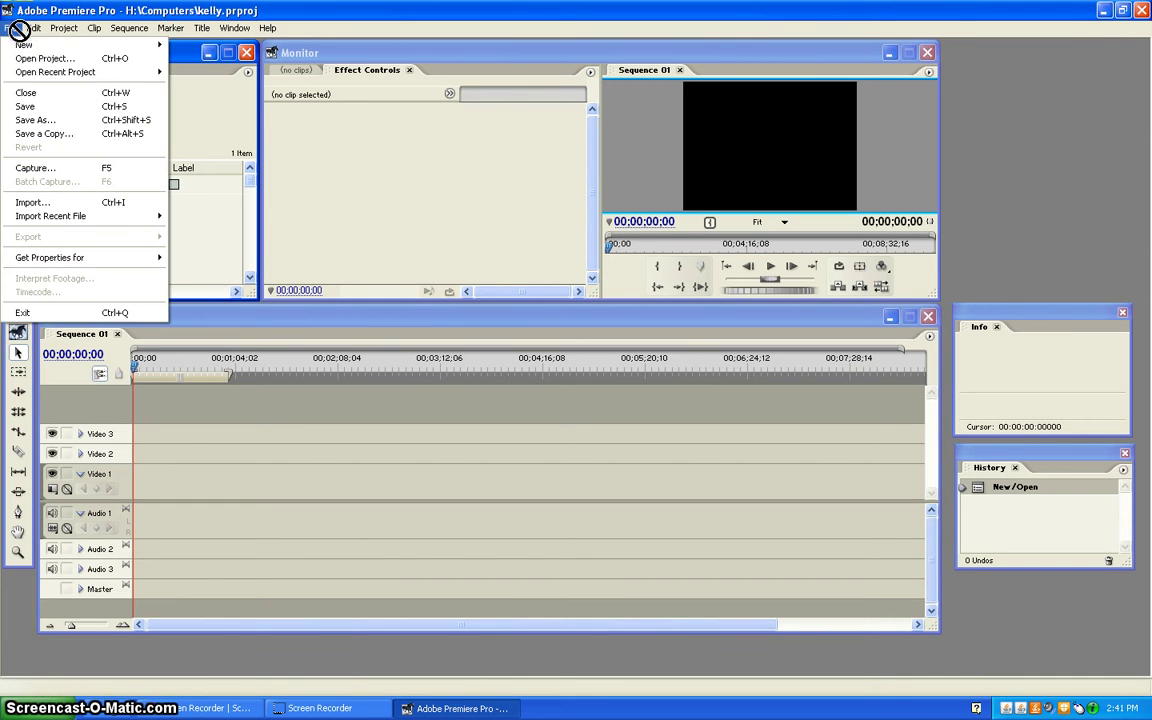
left_click(257, 99)
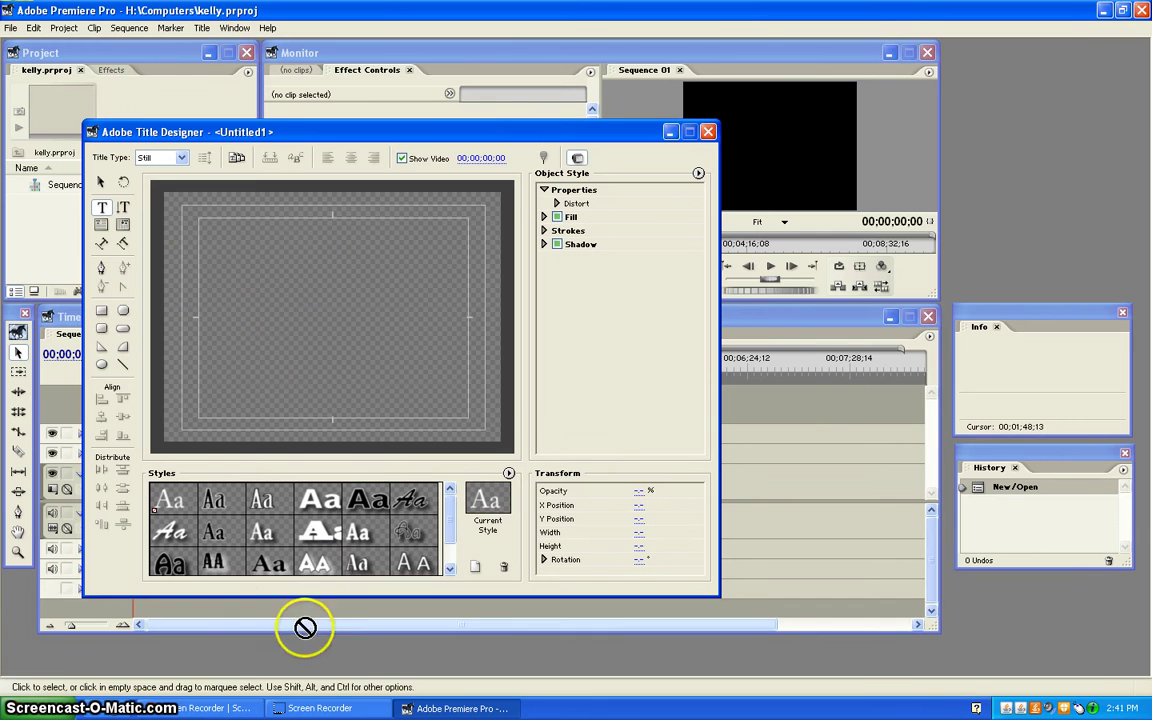
left_click(155, 568)
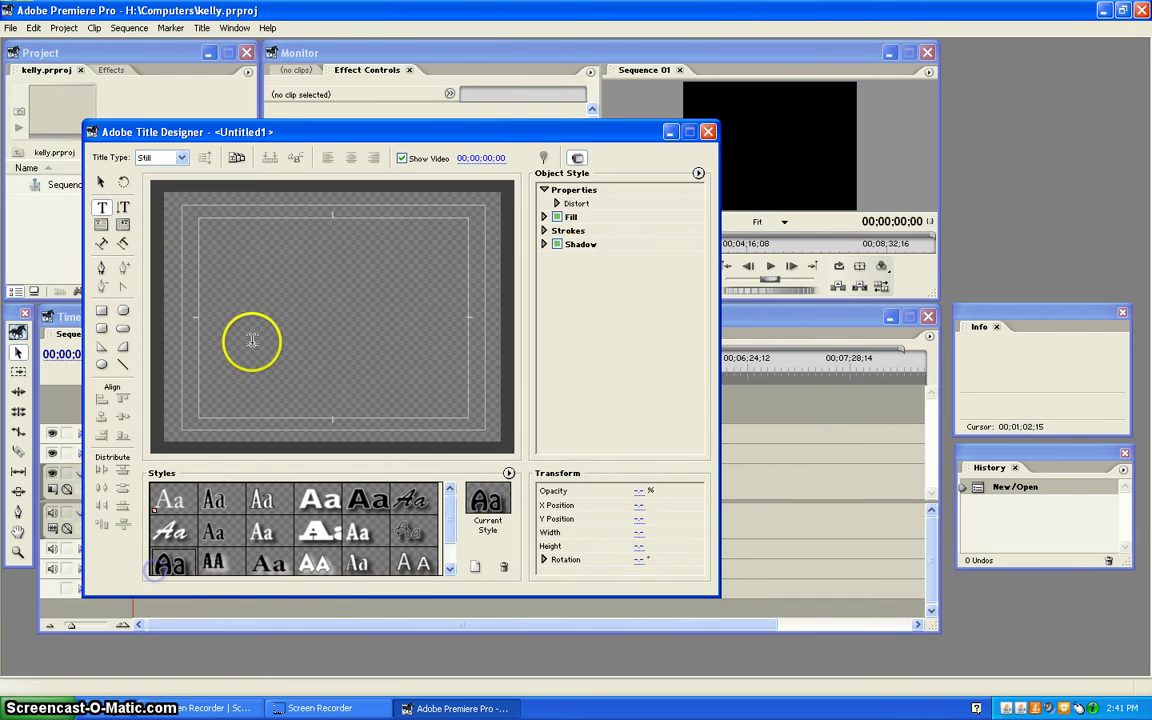
left_click(260, 255)
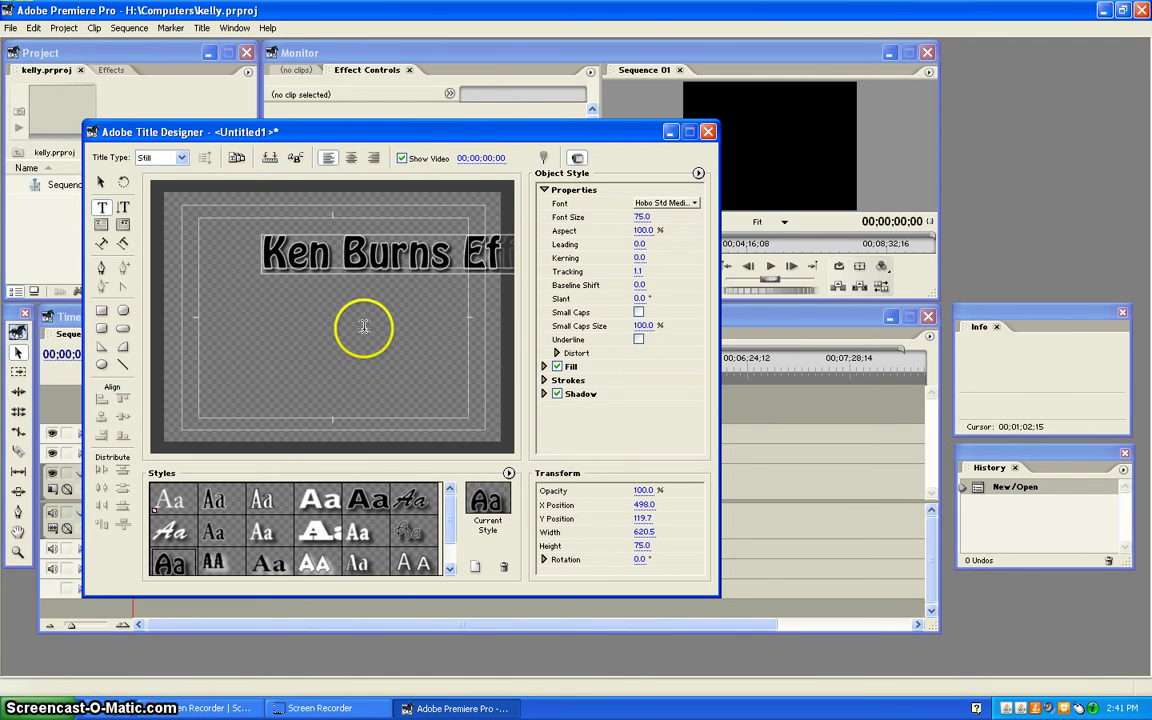
Move the title text and fix the typo so it reads 'Effect'.
left_click(101, 182)
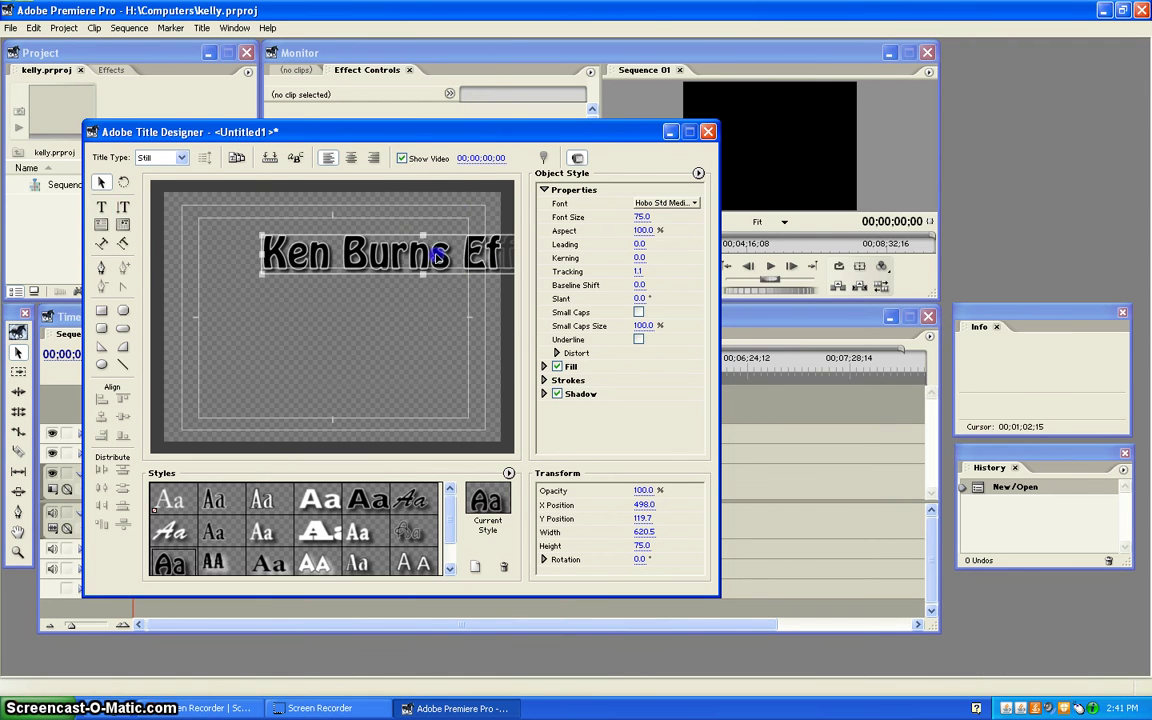
left_click_drag(437, 256, 403, 268)
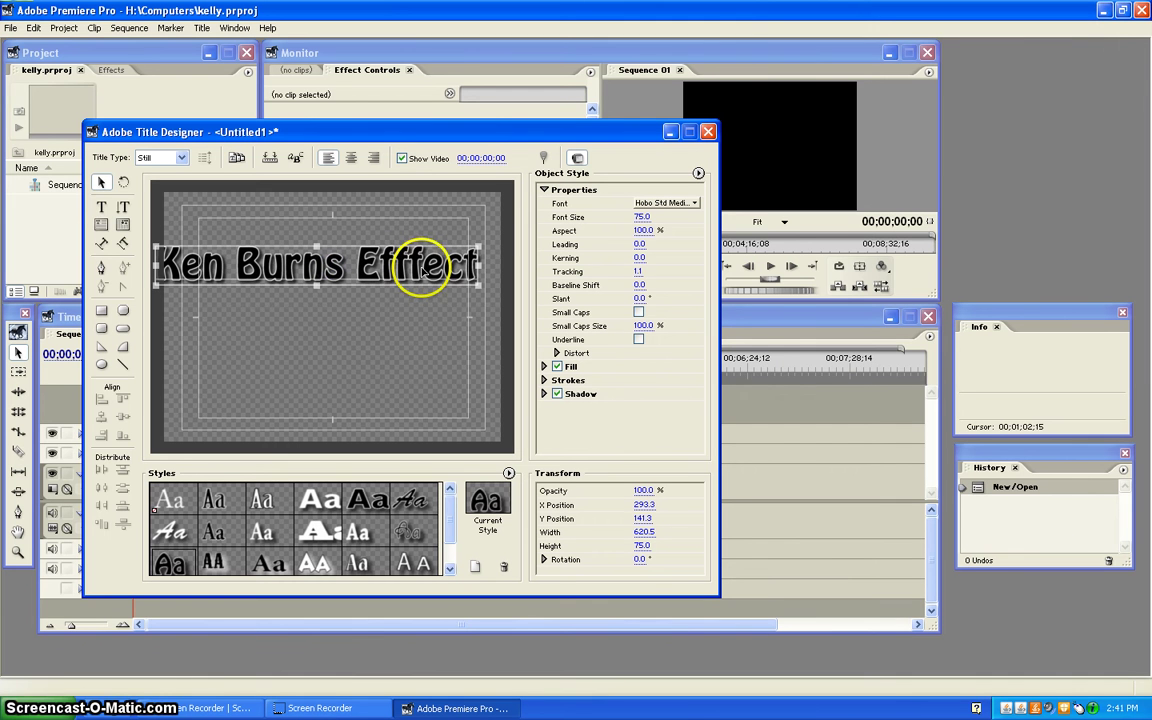
left_click(100, 207)
left_click(437, 257)
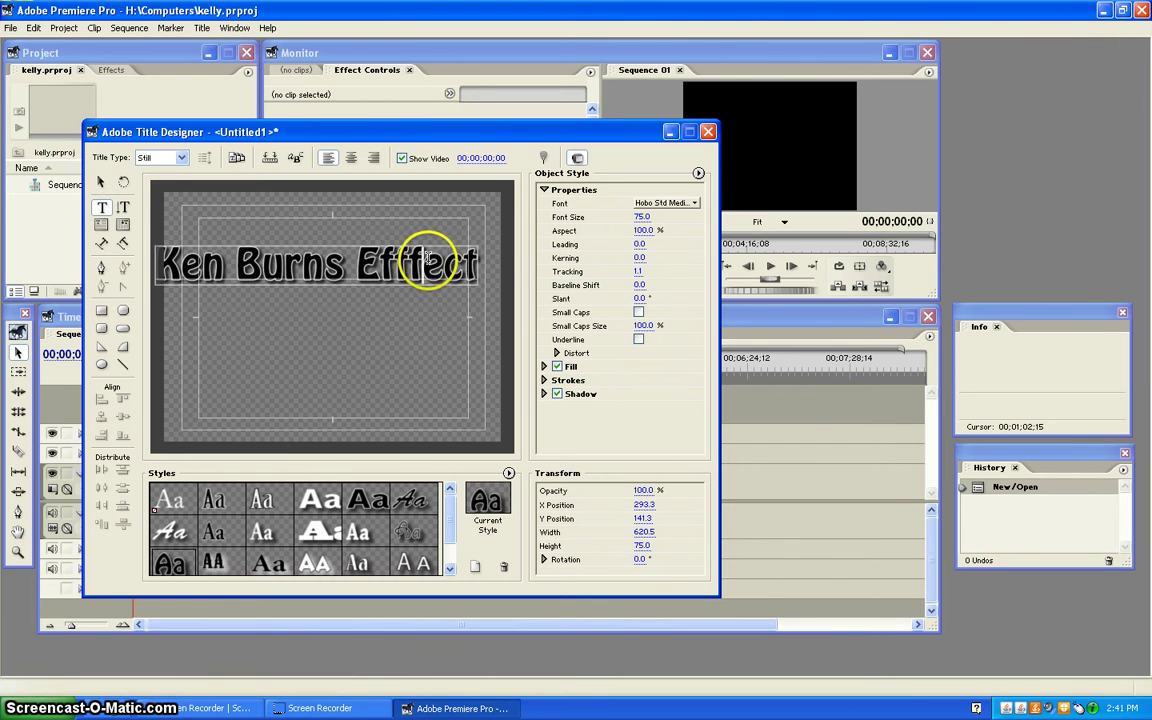
key("BackSpace")
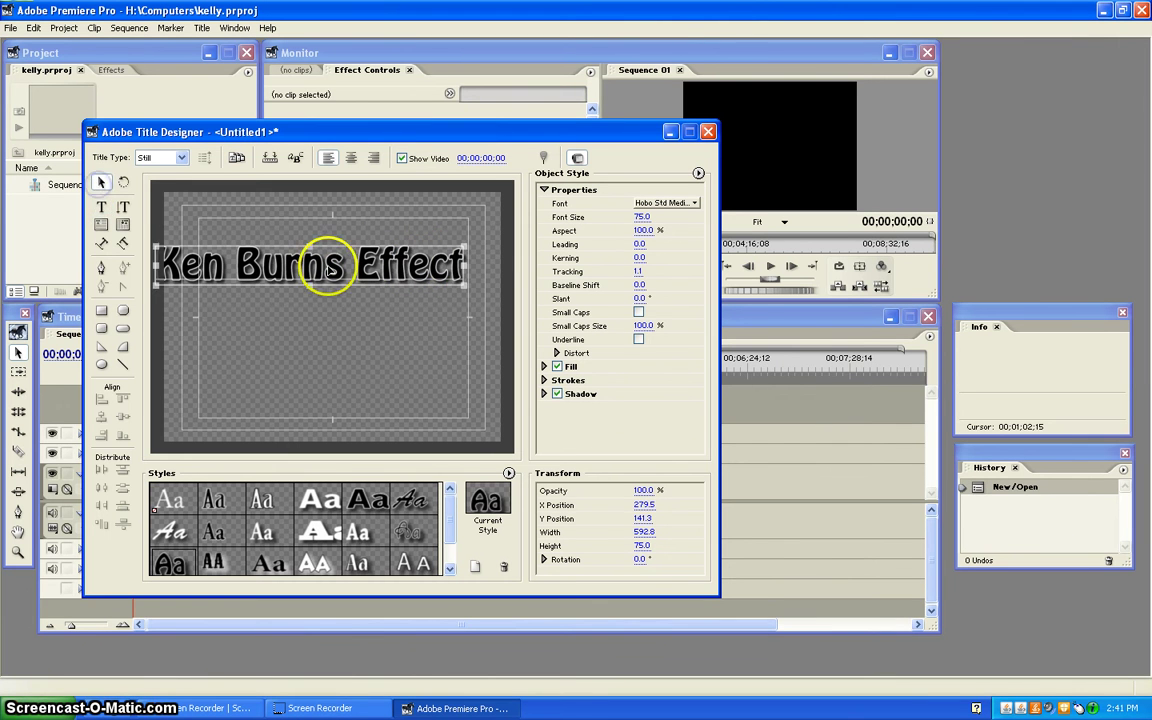
left_click_drag(329, 271, 333, 265)
Set the title text's fill colour to purple.
left_click(544, 366)
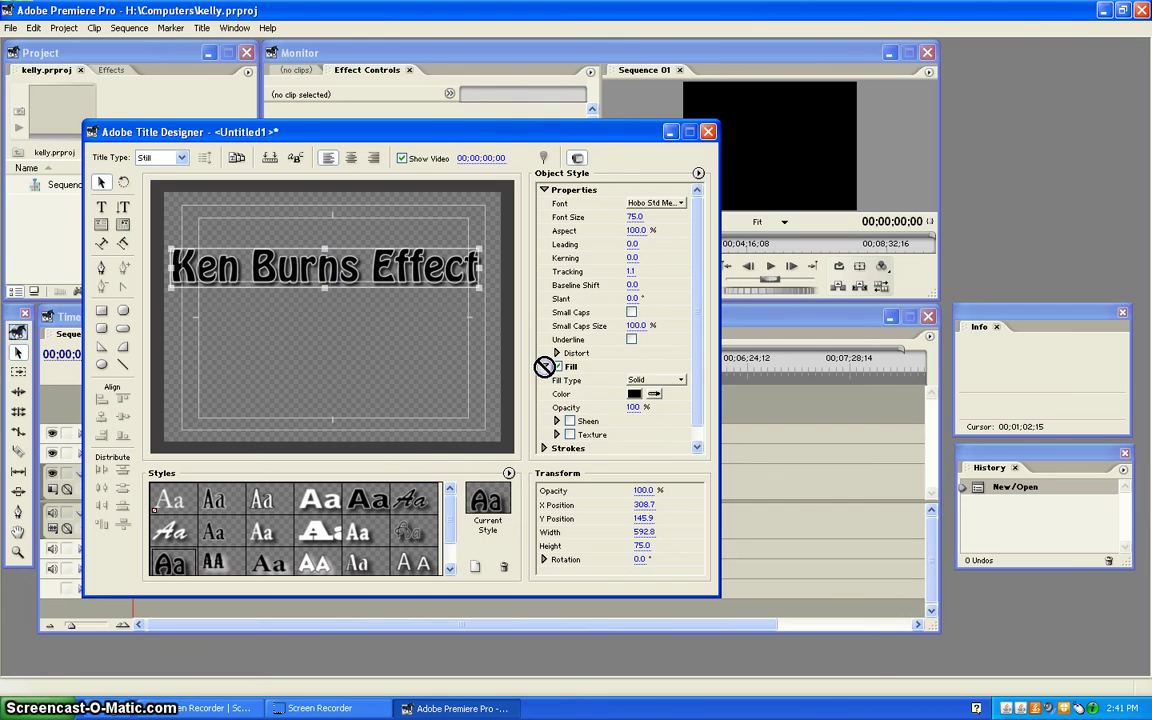
scroll(708, 370, "down", 1)
left_click_drag(652, 367, 640, 364)
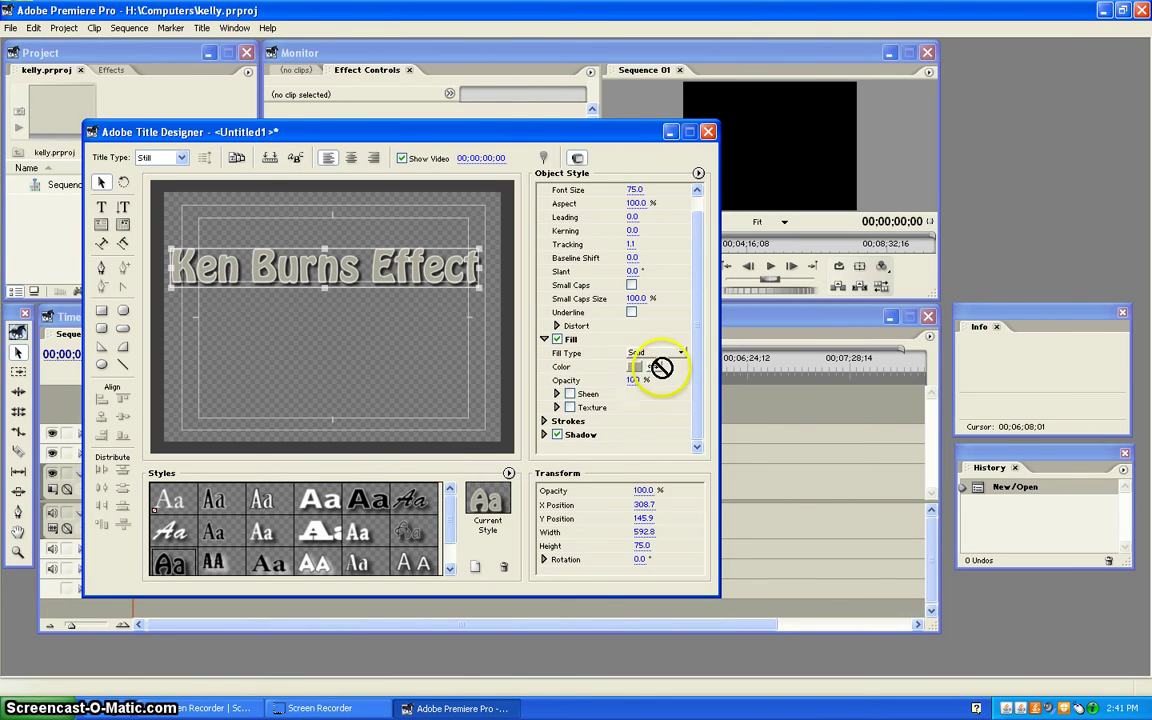
left_click(636, 366)
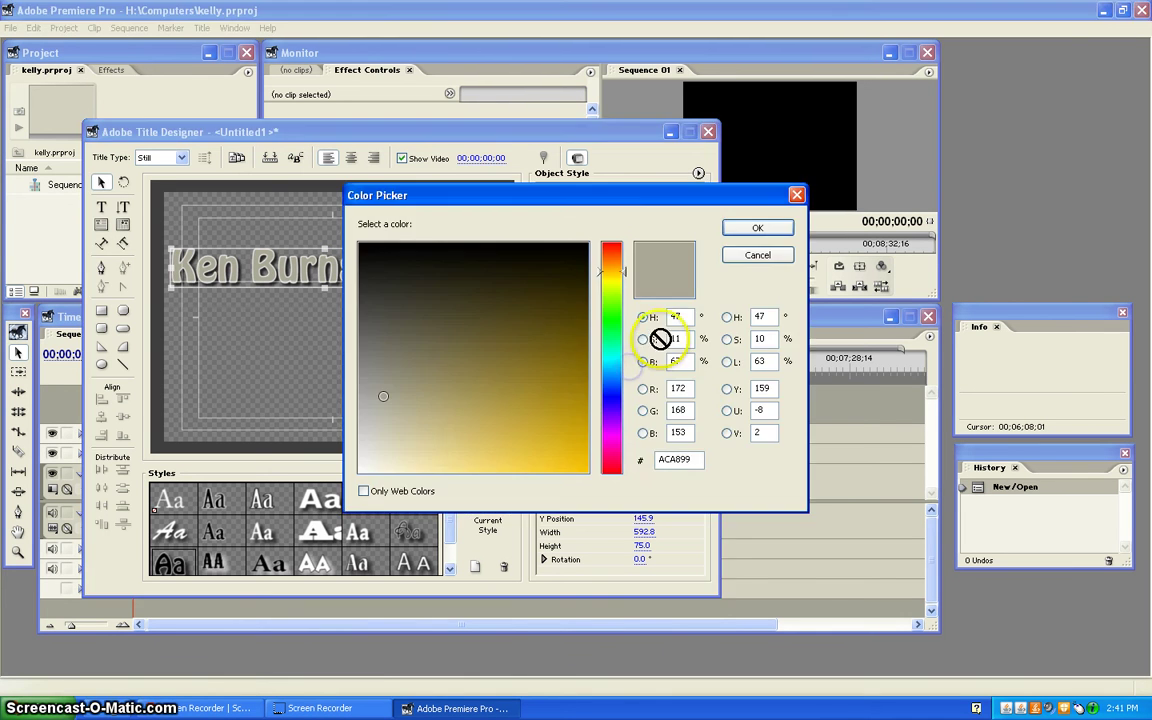
left_click(609, 404)
left_click(560, 416)
left_click(772, 227)
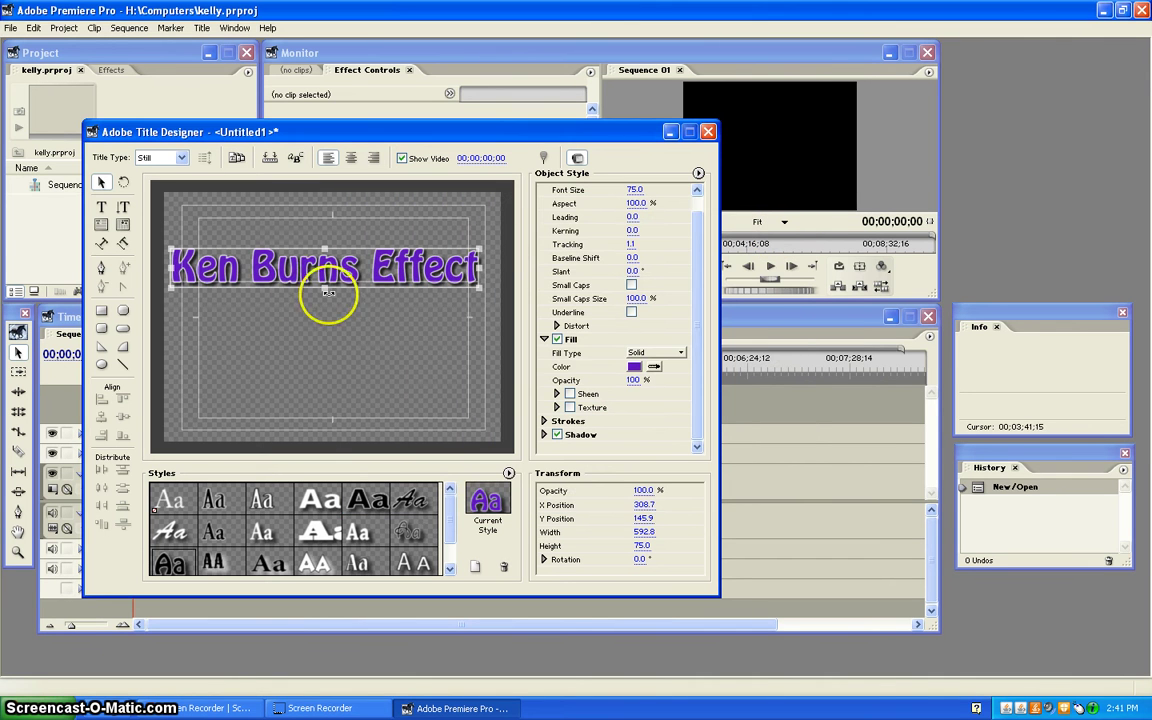
Stretch the title text taller and narrower, then nudge it right.
left_click_drag(324, 288, 326, 386)
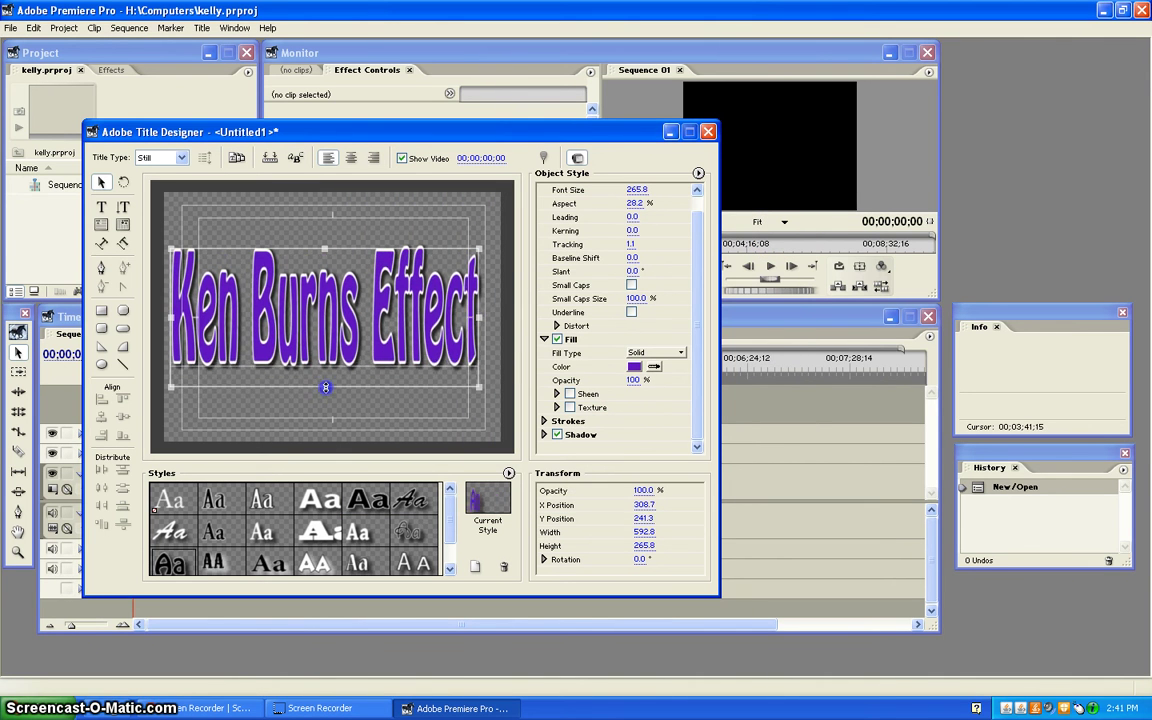
left_click_drag(478, 317, 445, 317)
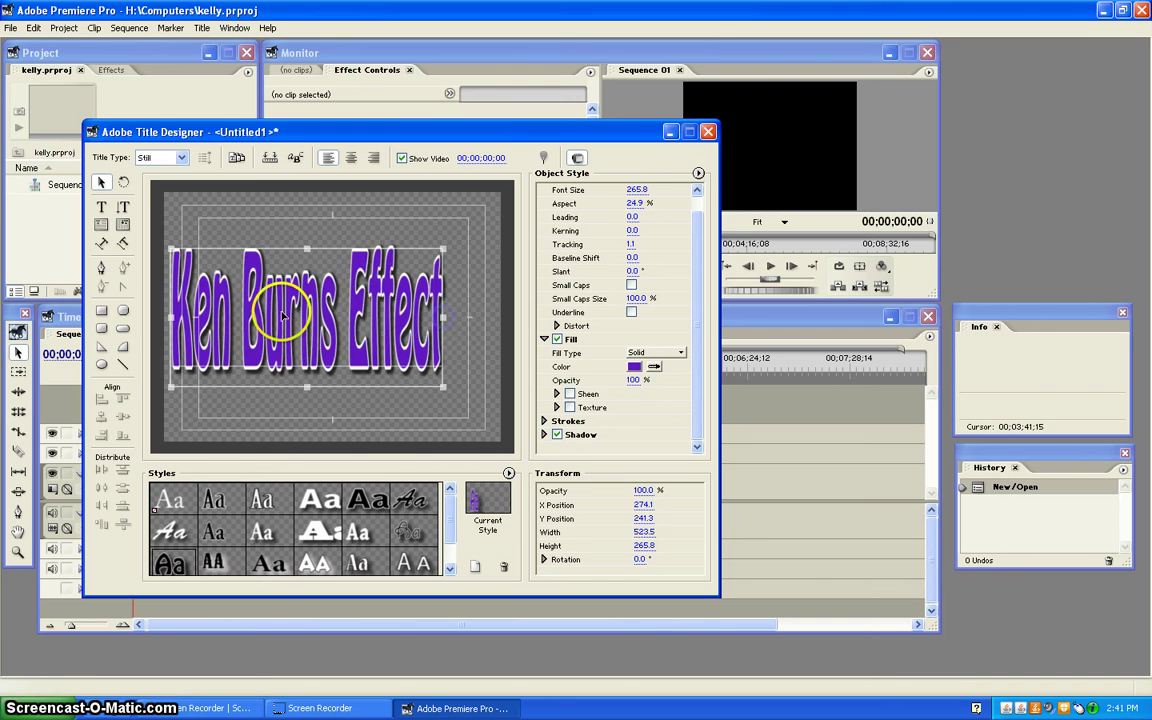
left_click_drag(288, 308, 316, 310)
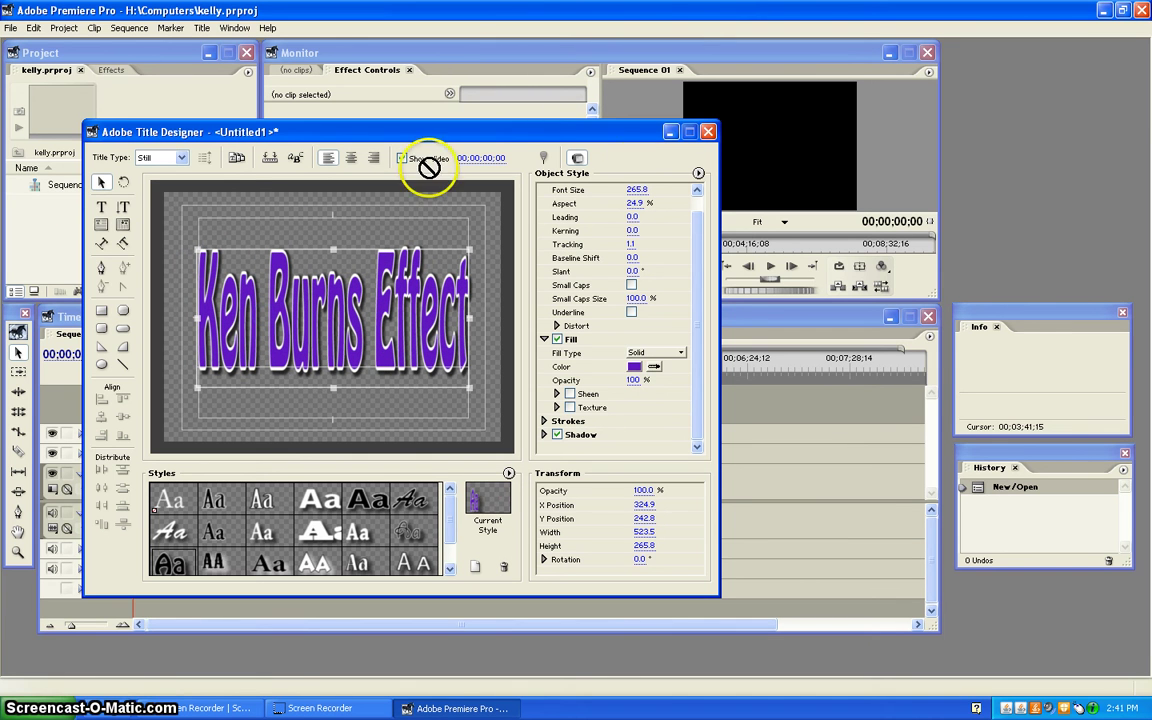
Close the Title Designer and save the title as 'title 5'.
left_click(707, 132)
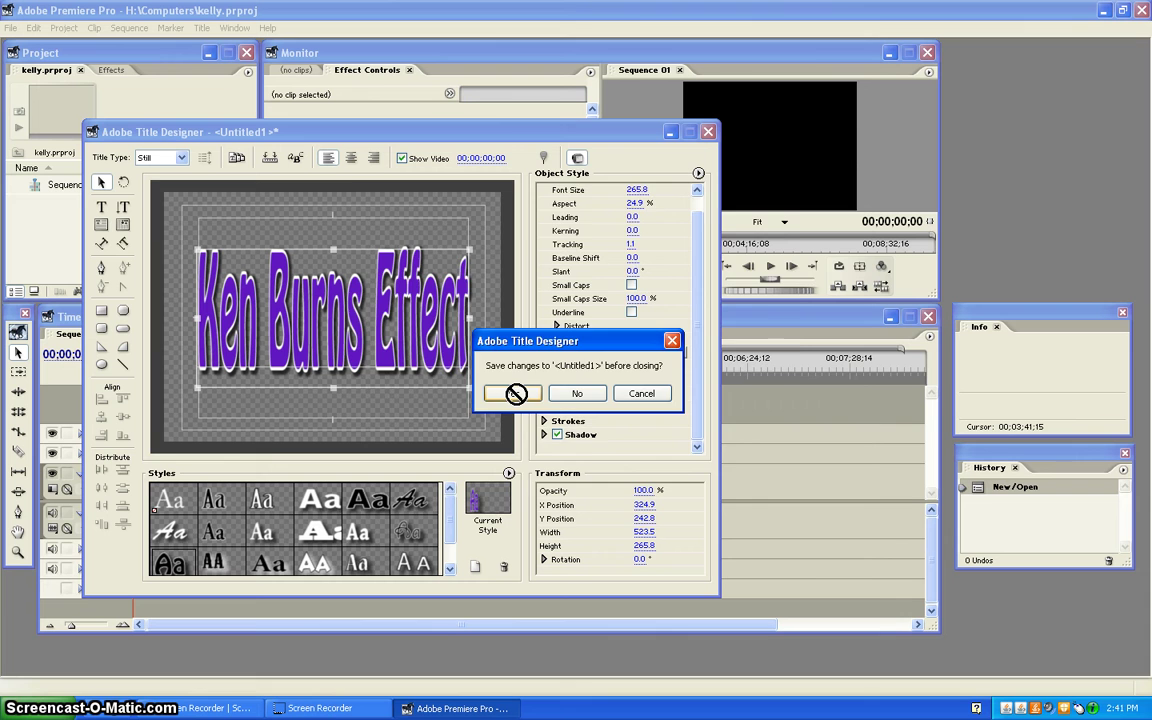
left_click(515, 393)
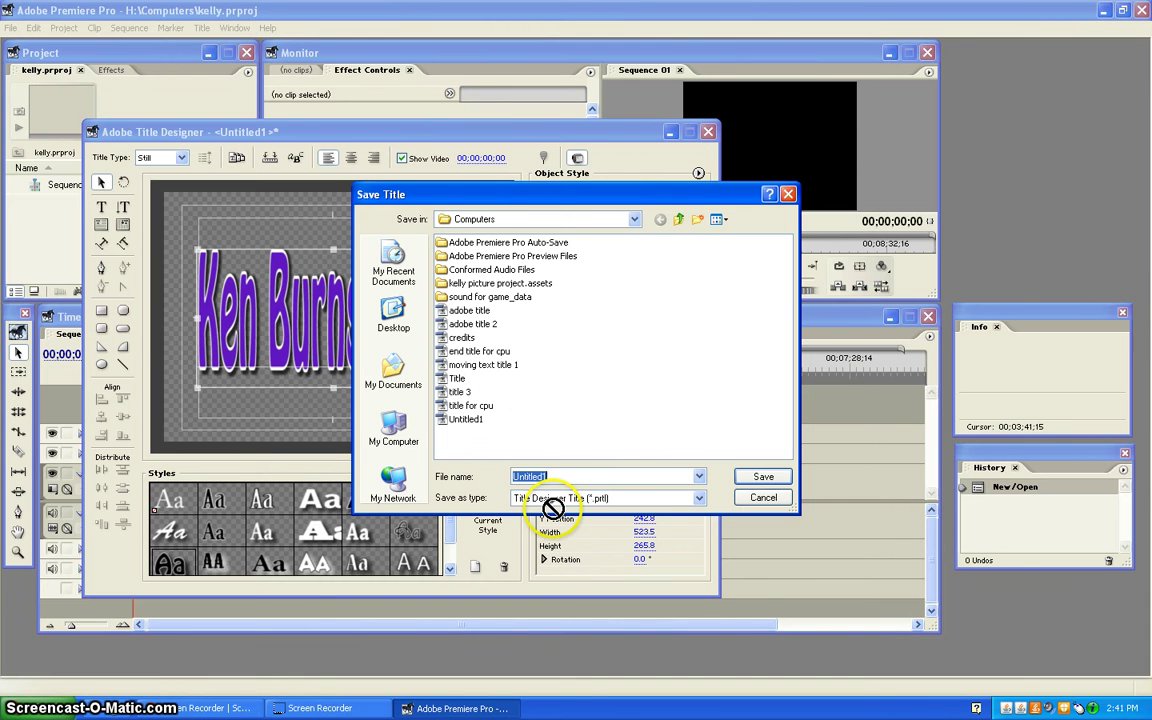
type("title")
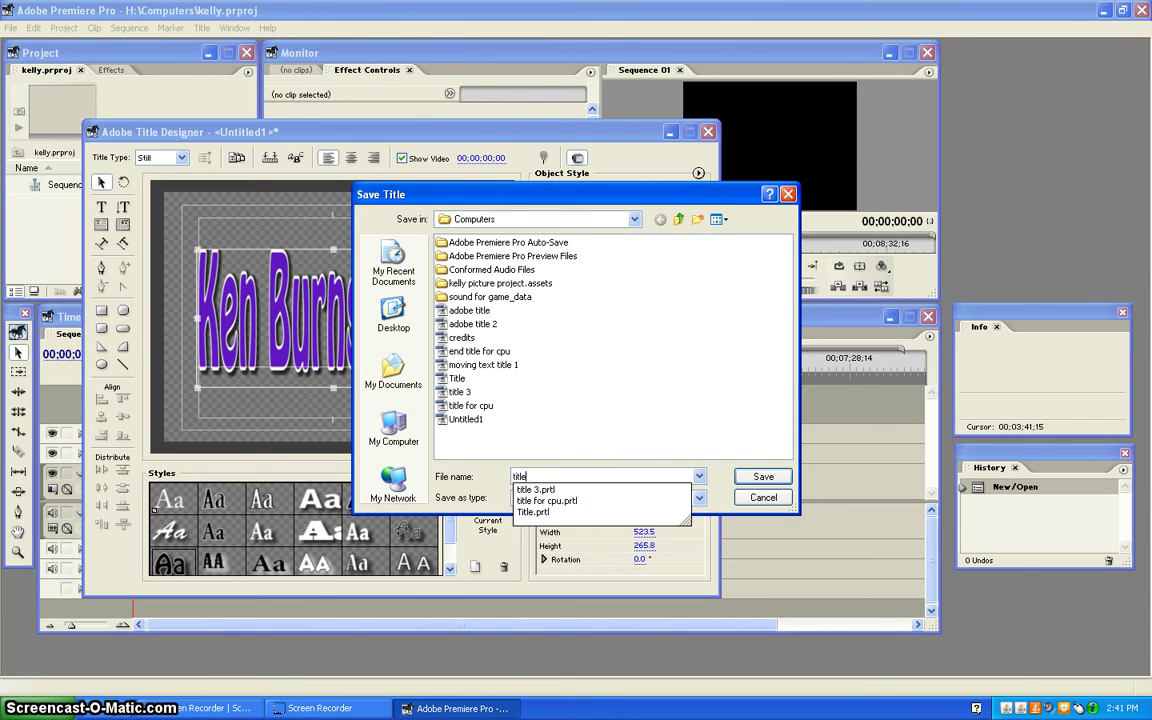
type(" 5")
key("Return")
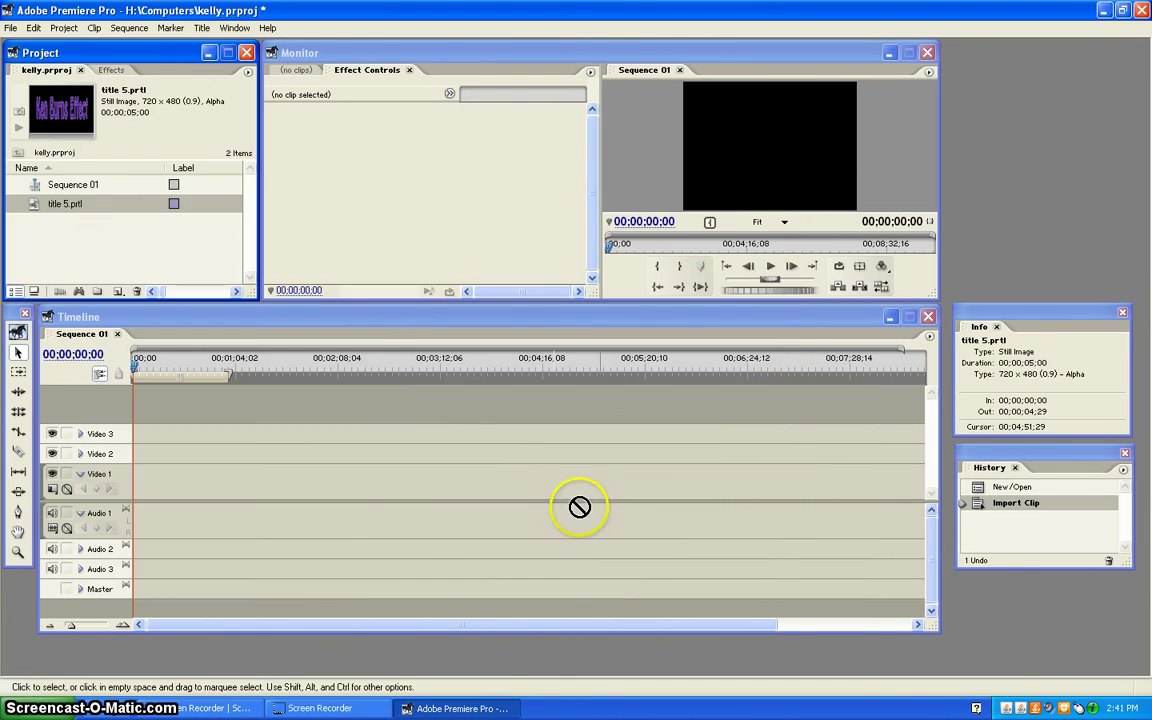
Place title 5 at the start of Video 1 and zoom the timeline in.
left_click_drag(98, 231, 46, 205)
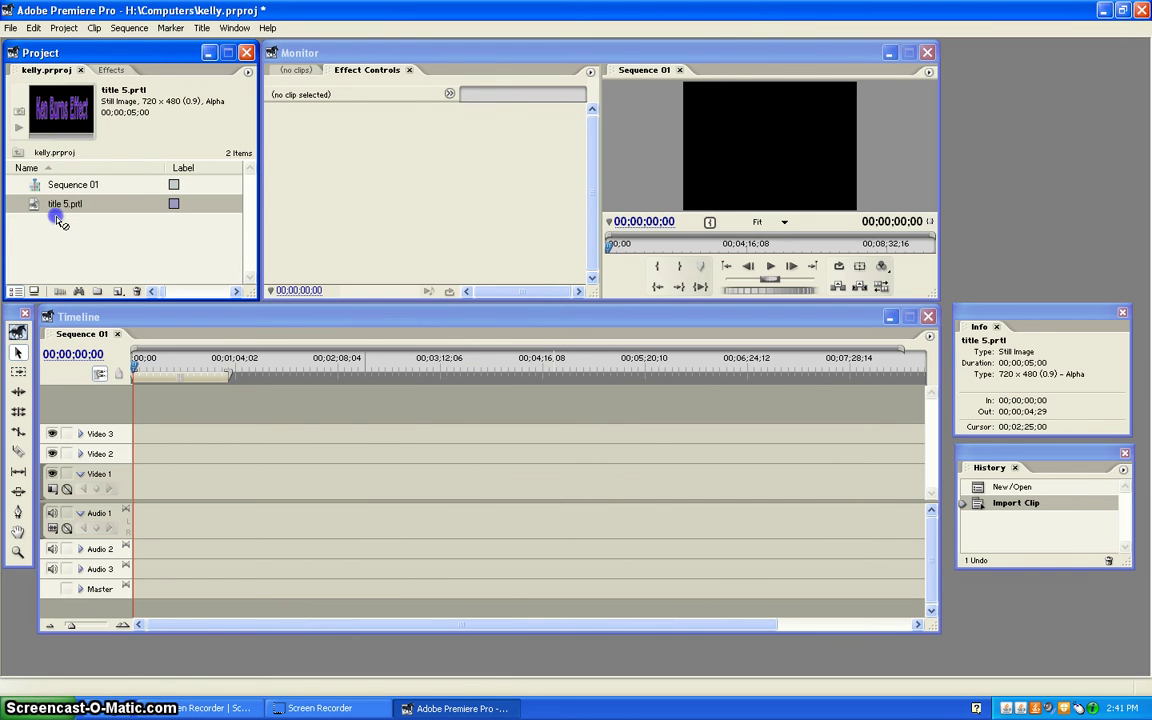
left_click_drag(287, 382, 136, 479)
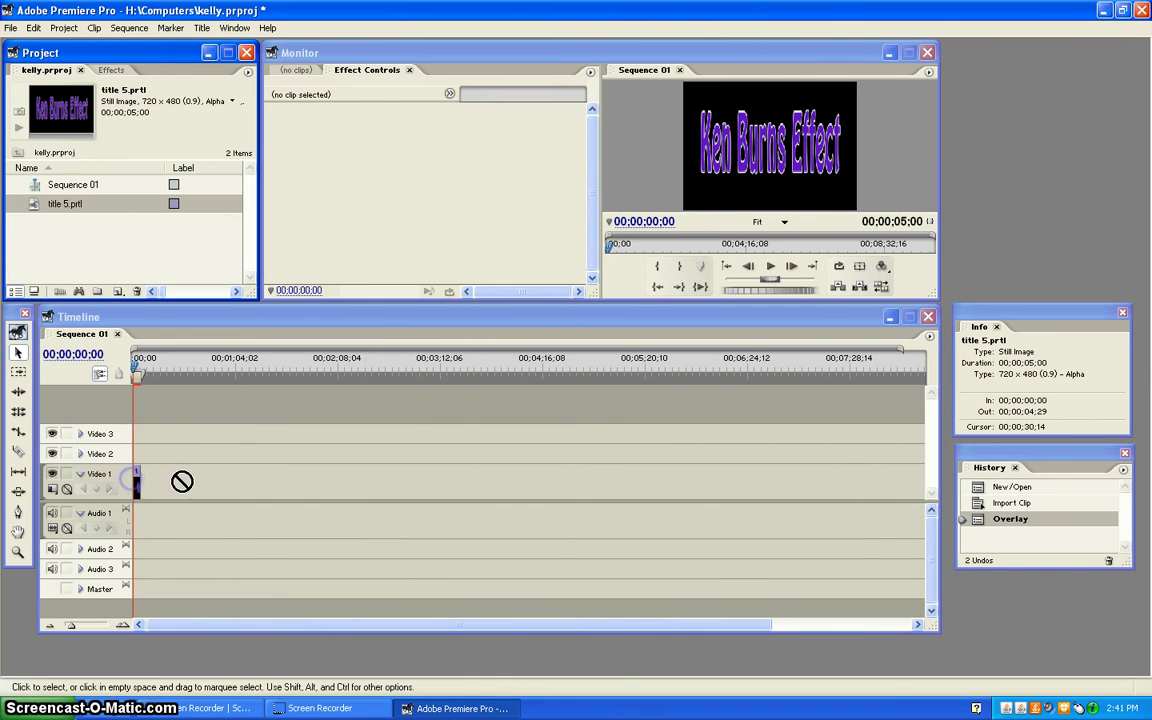
left_click_drag(72, 625, 86, 625)
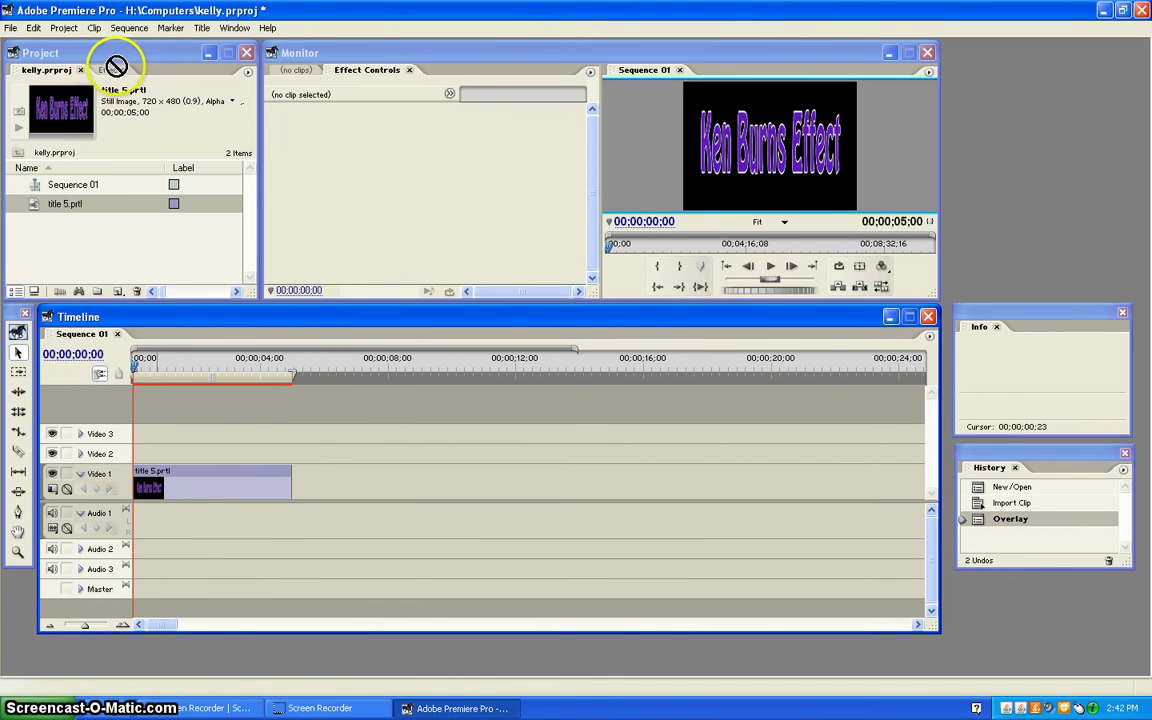
Open the Import browser, adjust its view, then dismiss it.
left_click(12, 27)
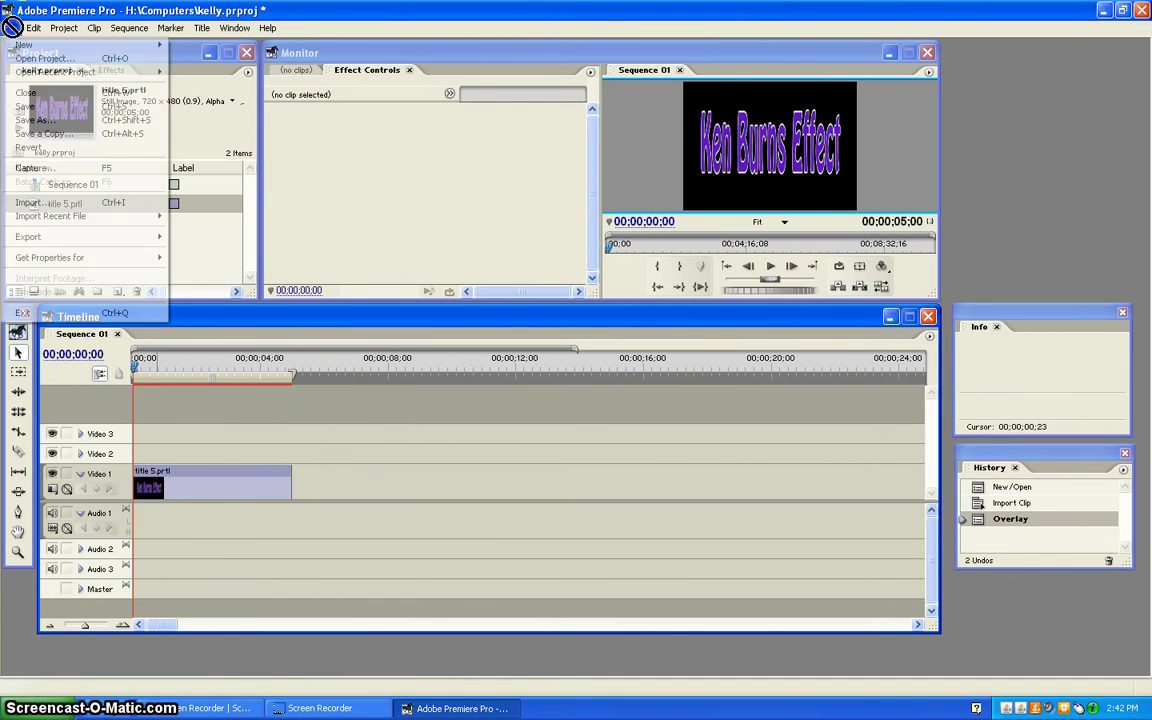
left_click(50, 201)
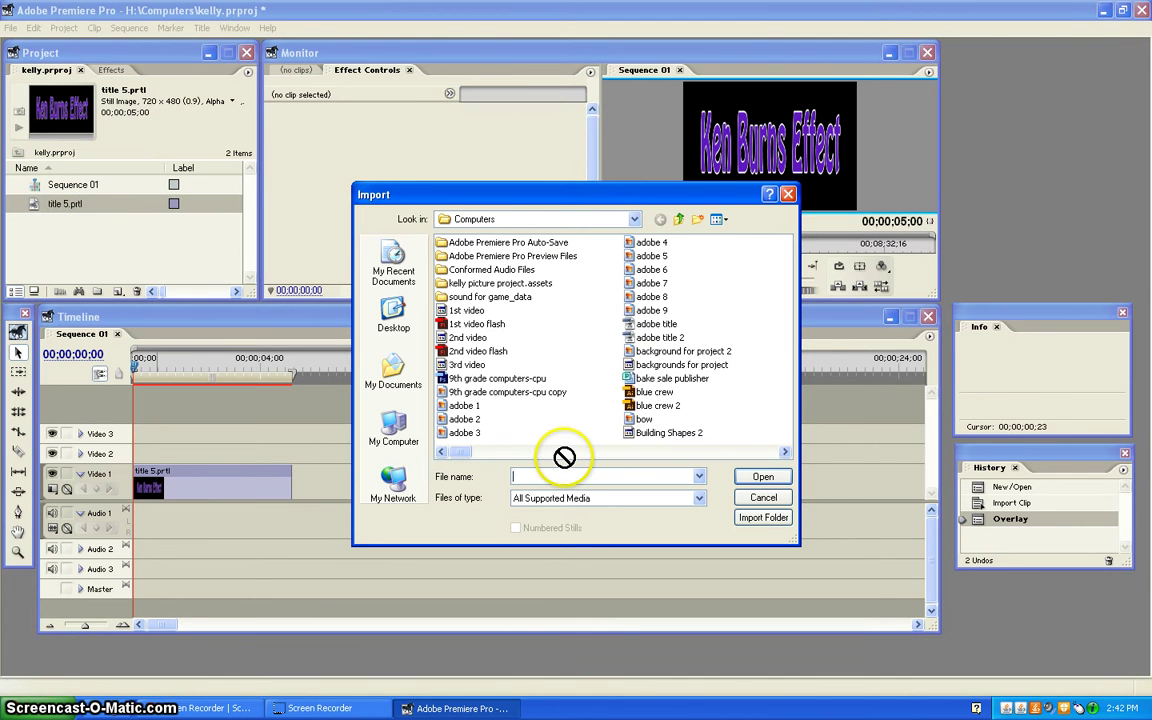
left_click(470, 450)
left_click_drag(485, 450, 578, 450)
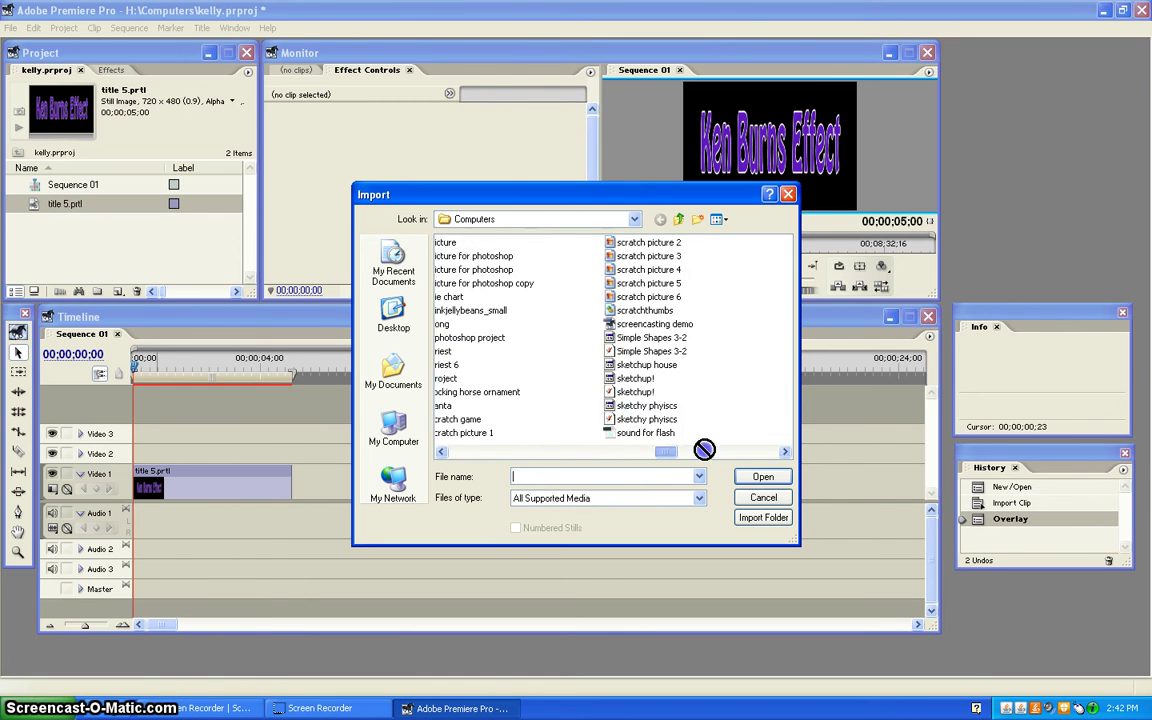
left_click_drag(578, 450, 785, 451)
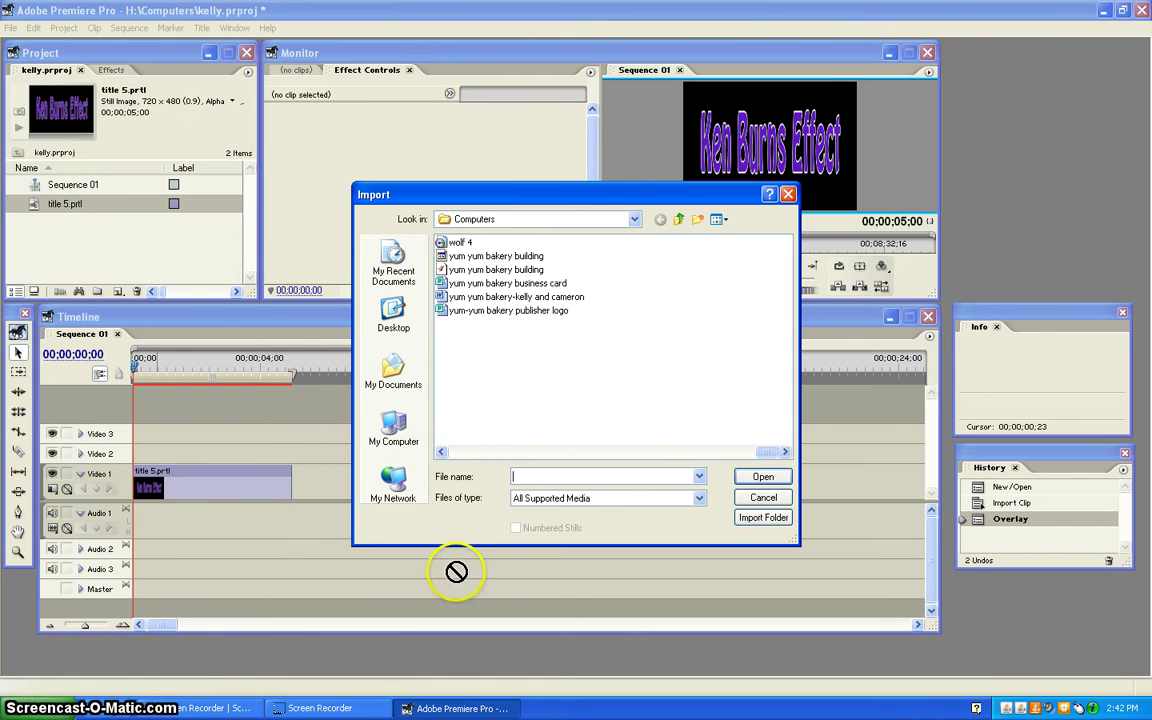
key("Escape")
Import cat.jpg from recent documents and place it on Video 1 after the title.
left_click(18, 29)
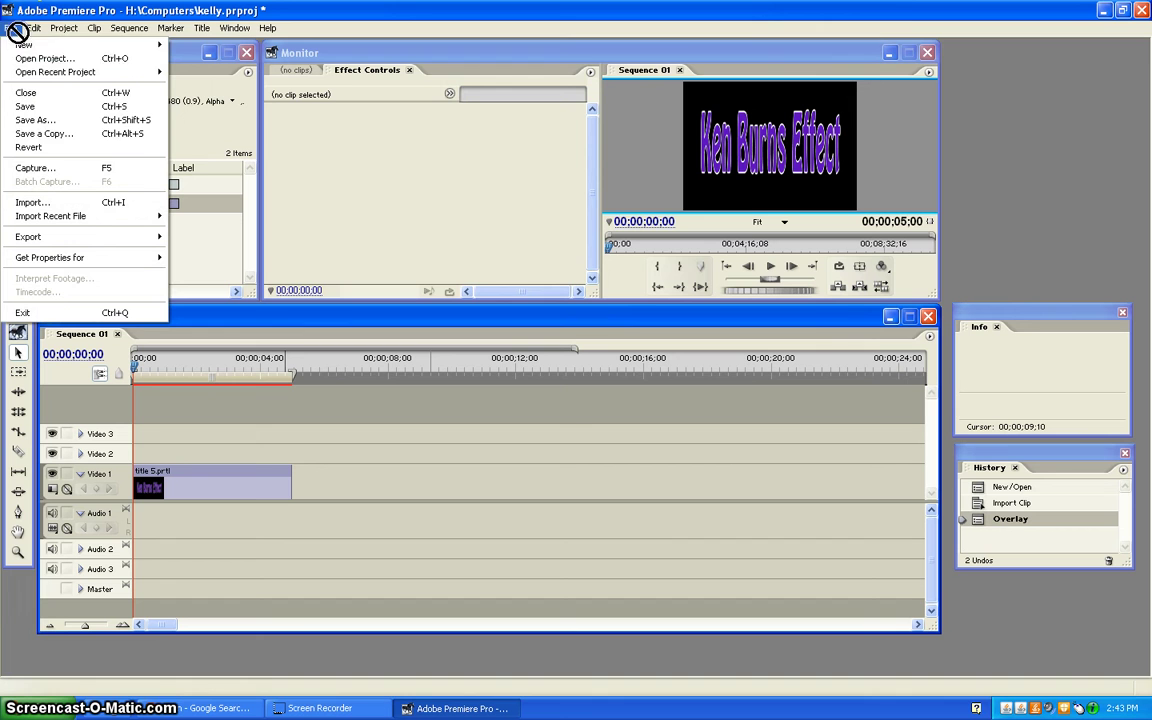
left_click(83, 203)
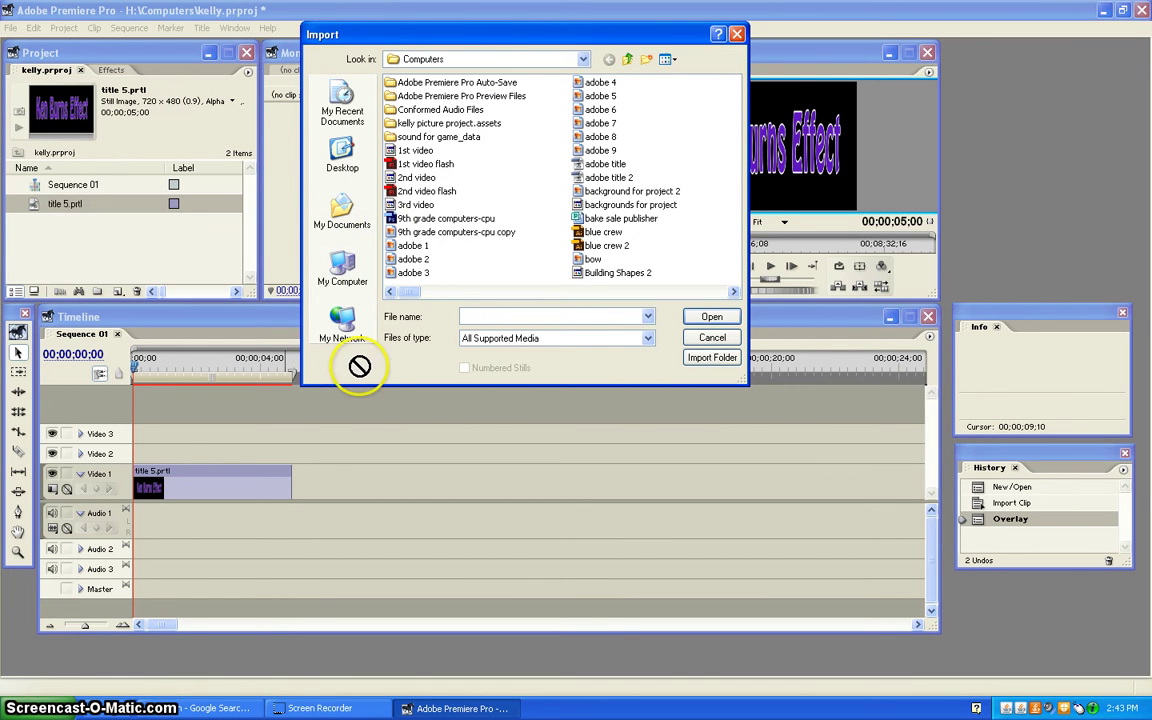
left_click(338, 110)
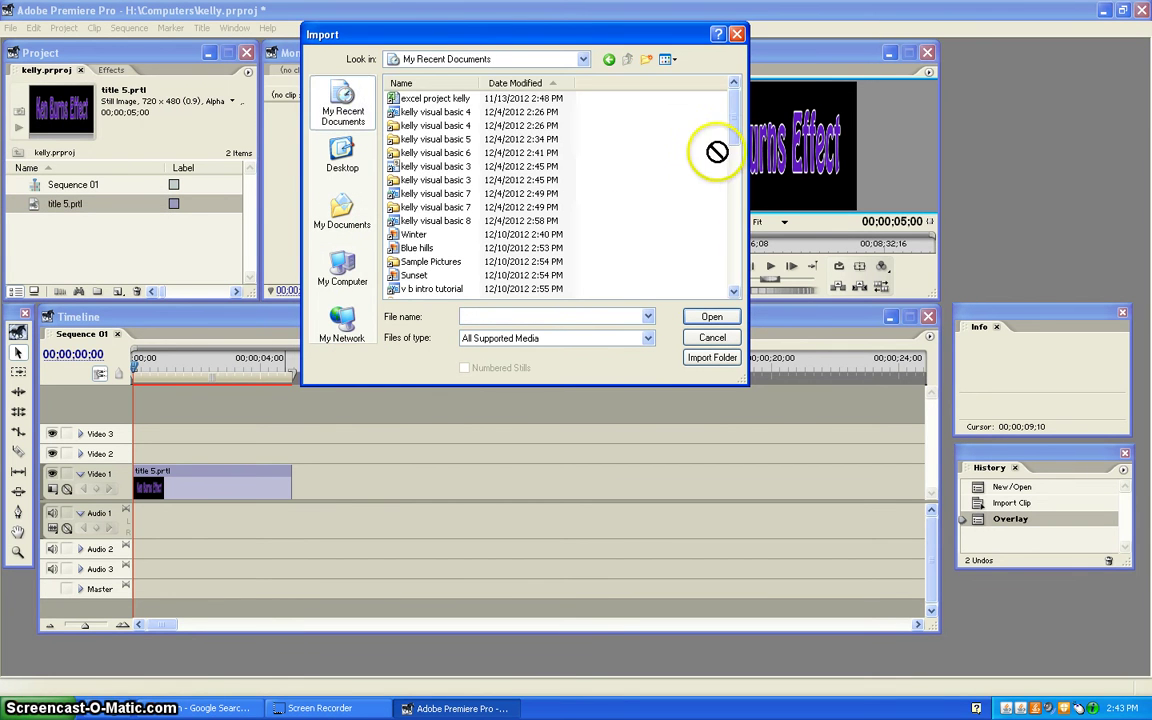
left_click_drag(733, 129, 736, 254)
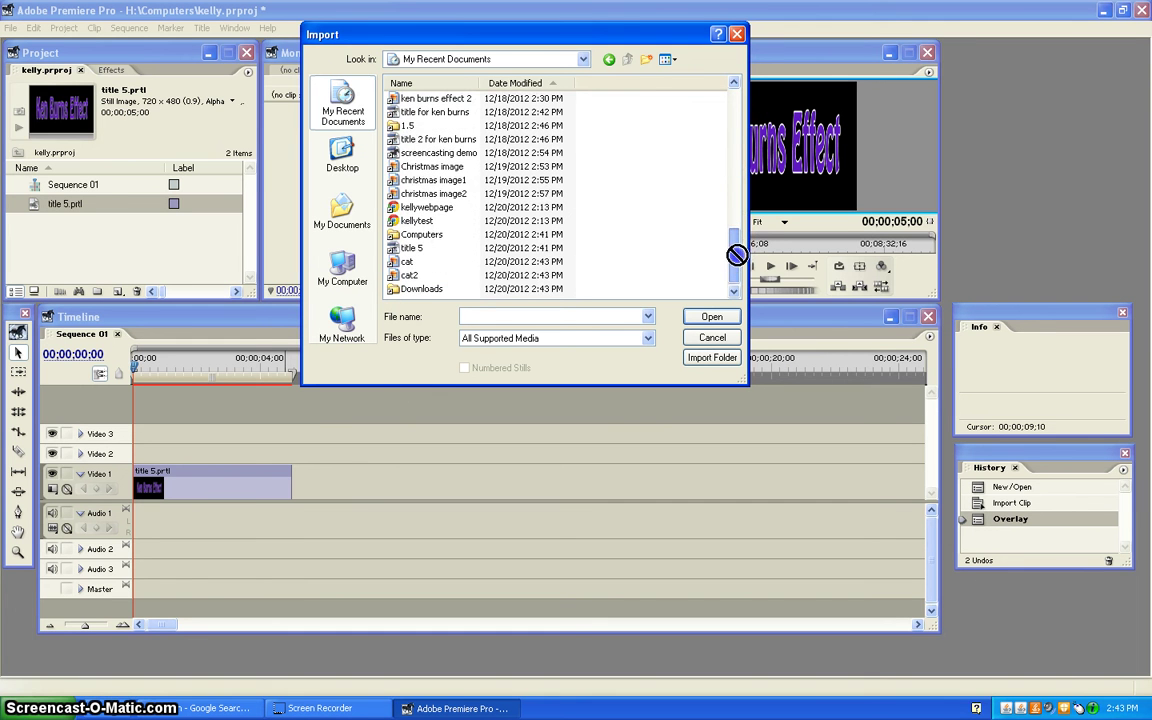
left_click(408, 261)
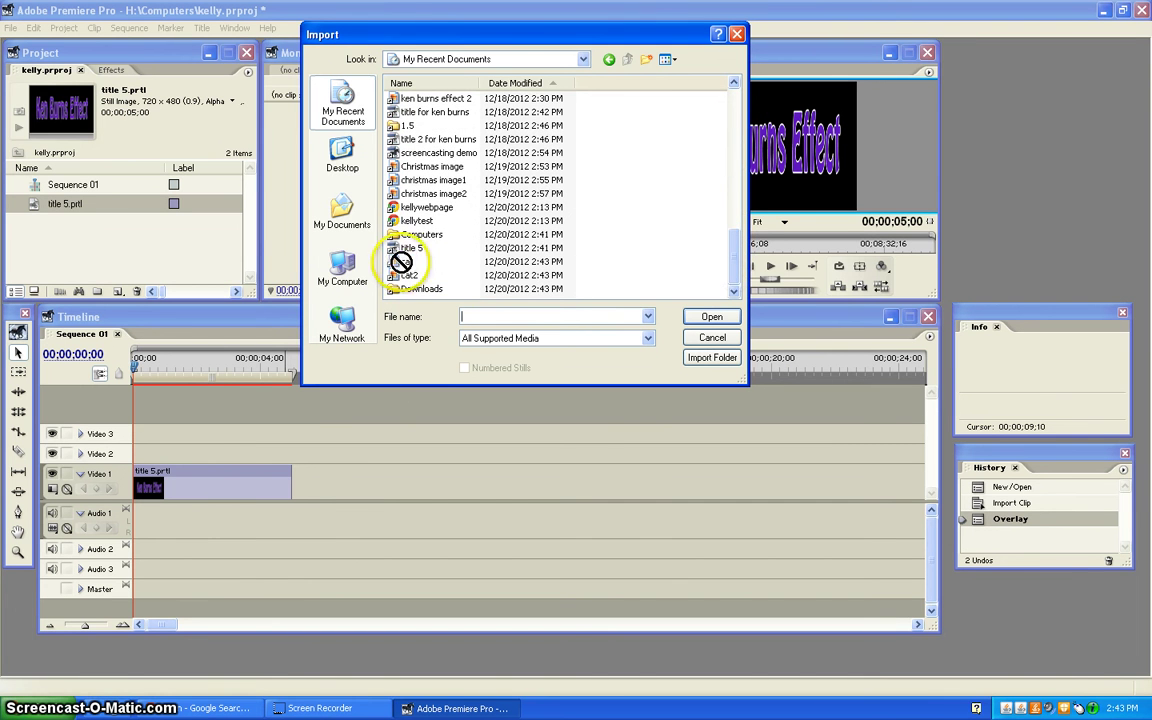
left_click(711, 316)
left_click_drag(40, 222, 308, 489)
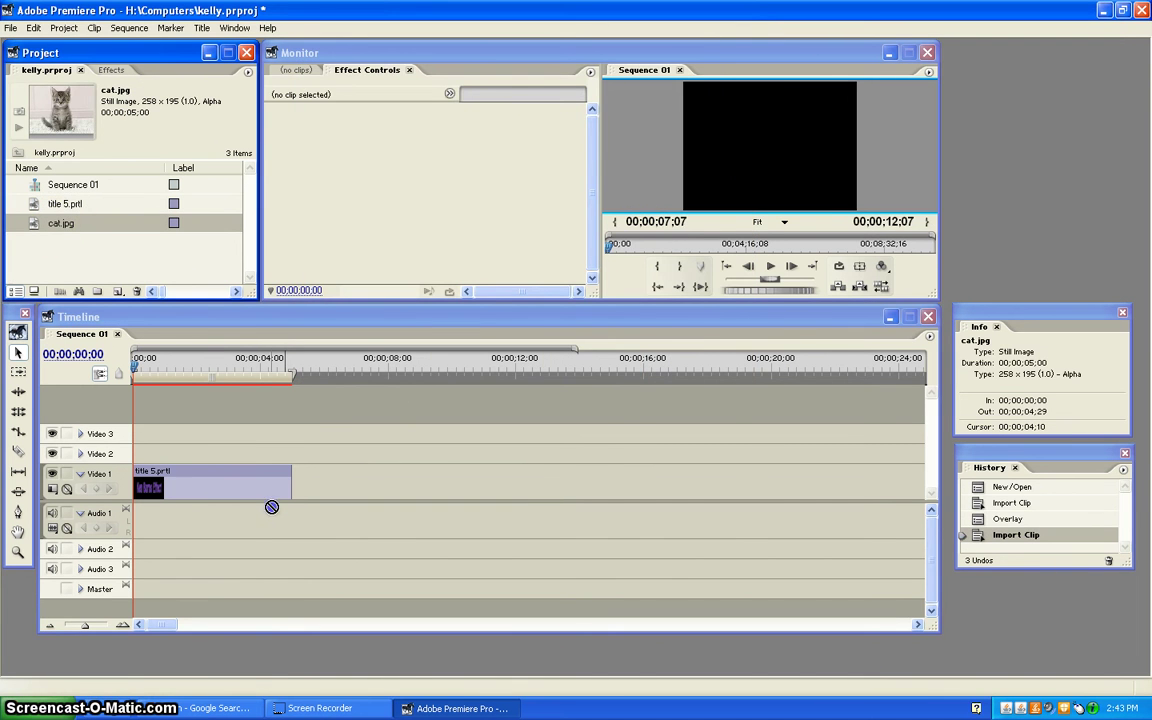
left_click(306, 482)
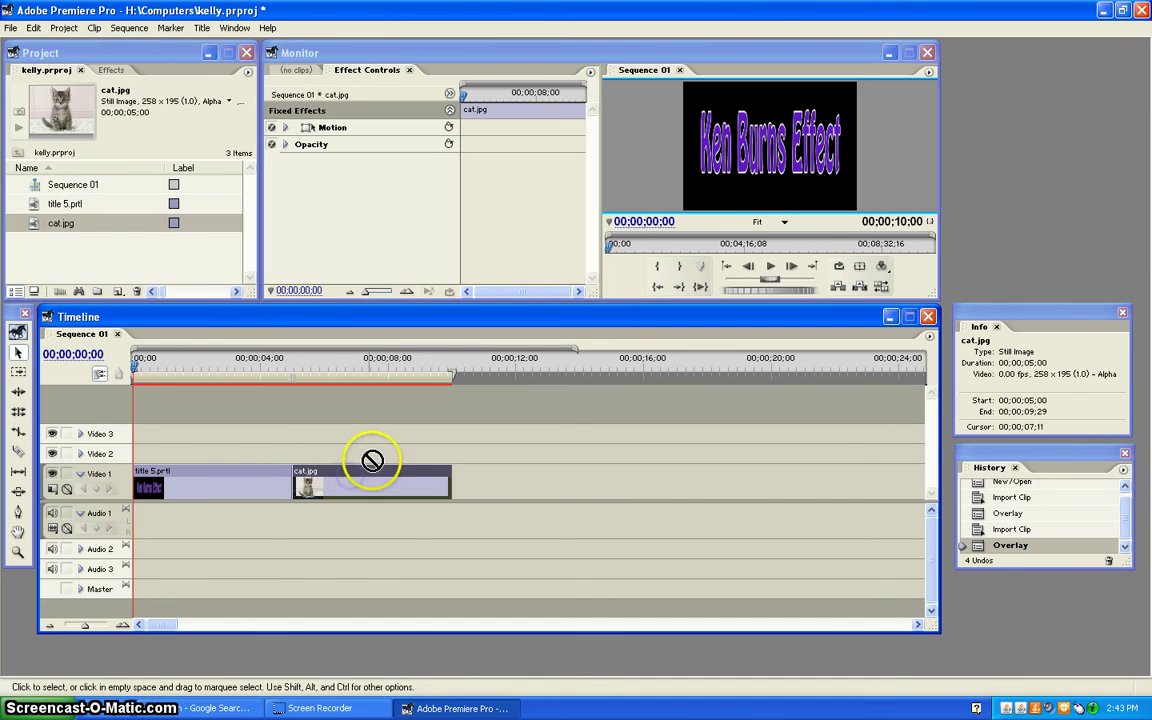
Import cat2.jpg and place it on Video 1 after cat.jpg.
left_click(22, 29)
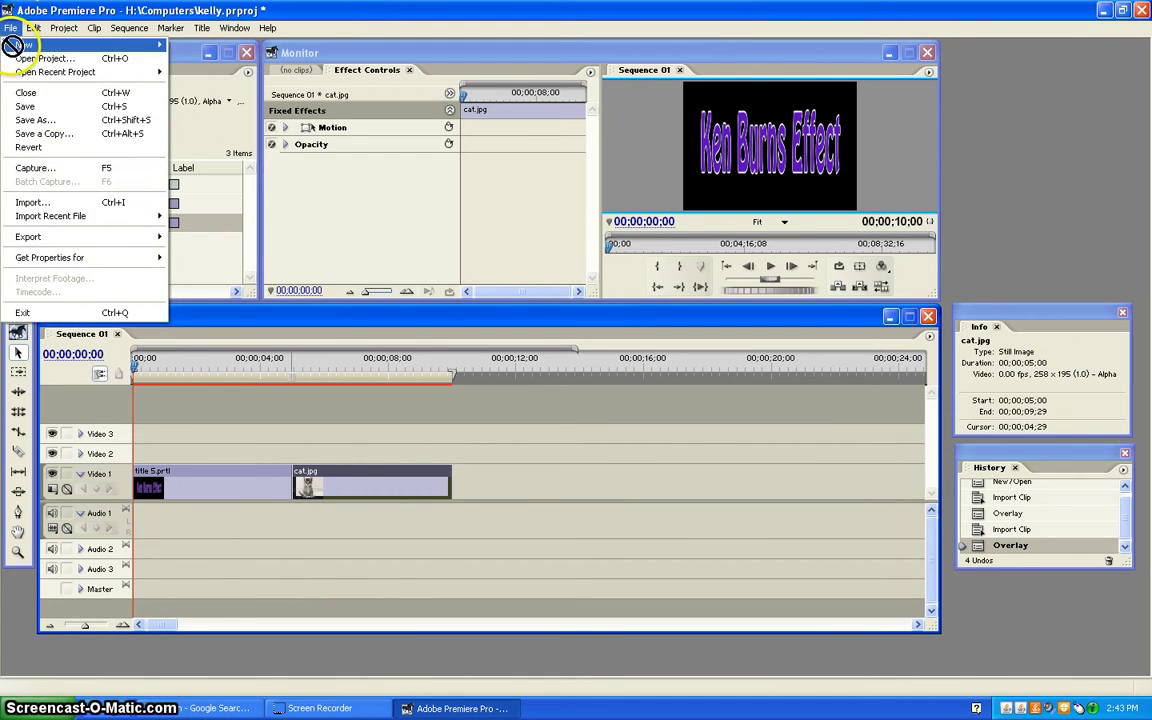
left_click(39, 198)
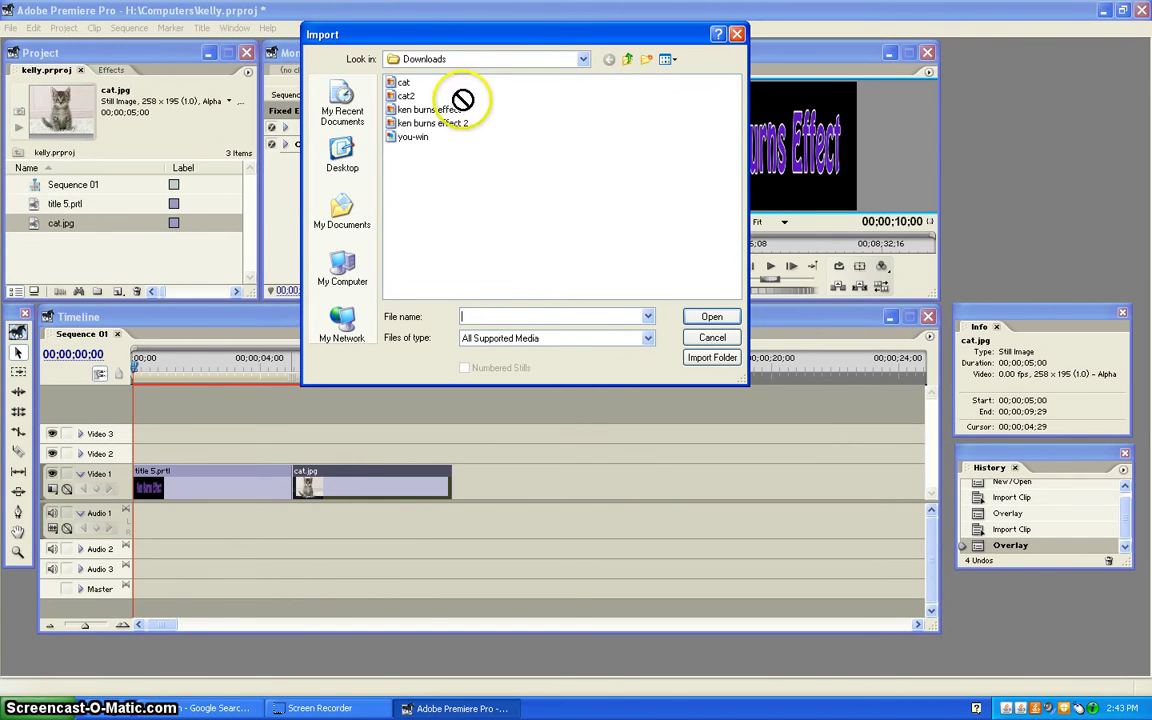
mouse_move(406, 95)
left_mouse_down()
mouse_move(810, 369)
mouse_move(712, 316)
left_mouse_up()
left_click(712, 316)
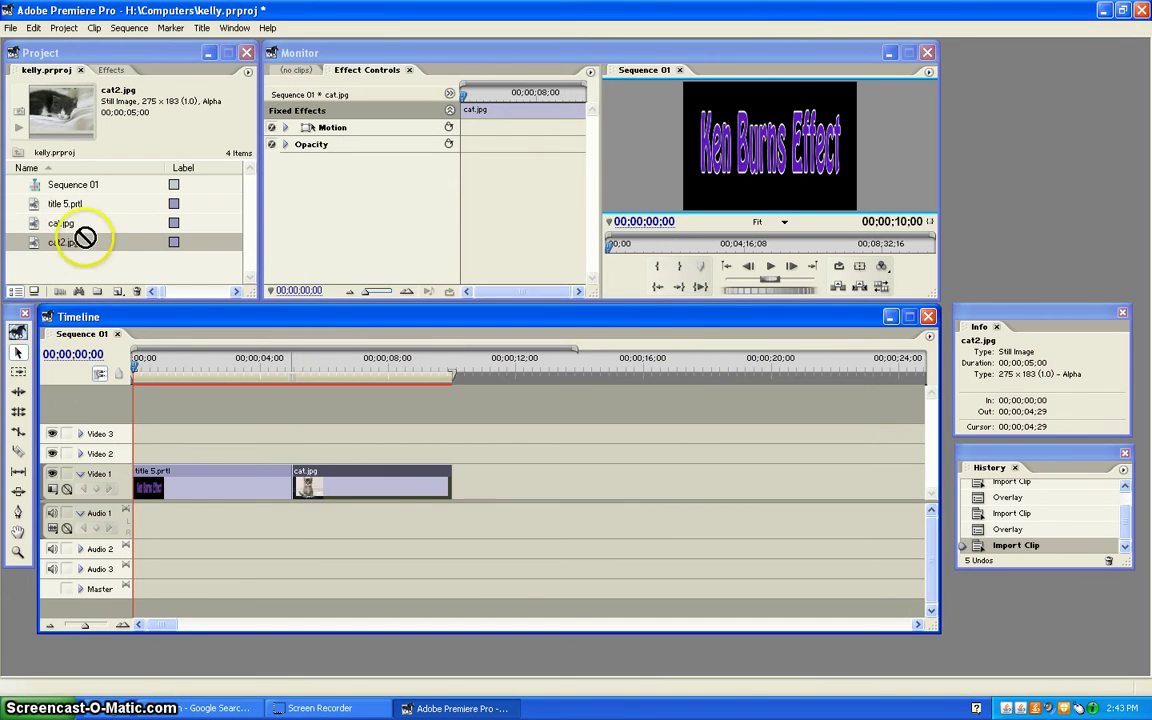
mouse_move(60, 242)
left_mouse_down()
mouse_move(476, 480)
mouse_move(460, 481)
left_mouse_up()
mouse_move(278, 368)
left_mouse_down()
mouse_move(307, 368)
mouse_move(293, 368)
left_mouse_up()
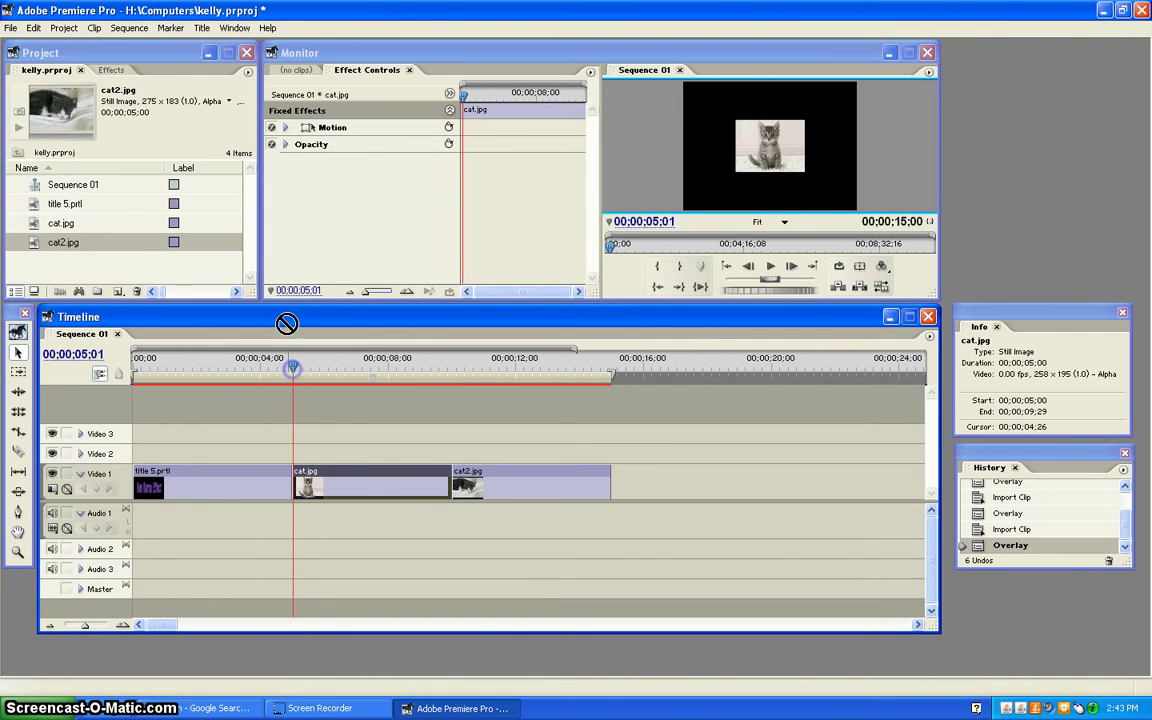
Keyframe cat.jpg's Scale from 100 at clip start to about 249 at its end.
left_click(286, 127)
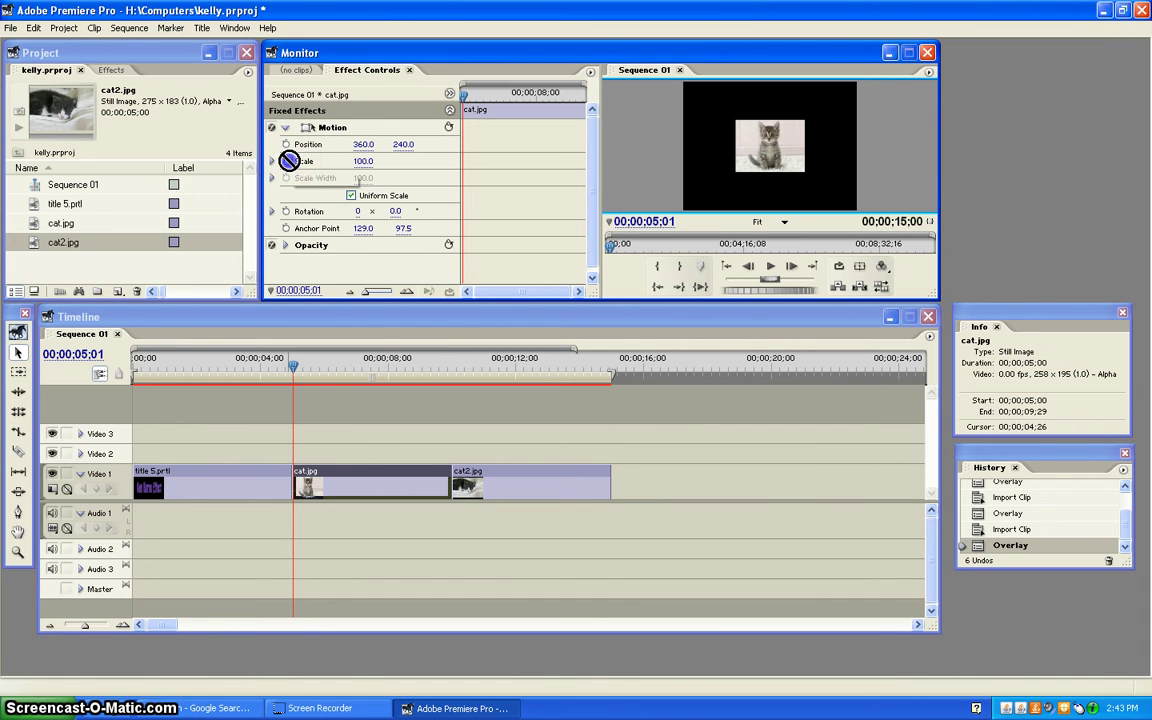
left_click(287, 161)
mouse_move(293, 368)
left_mouse_down()
mouse_move(498, 373)
mouse_move(447, 375)
left_mouse_up()
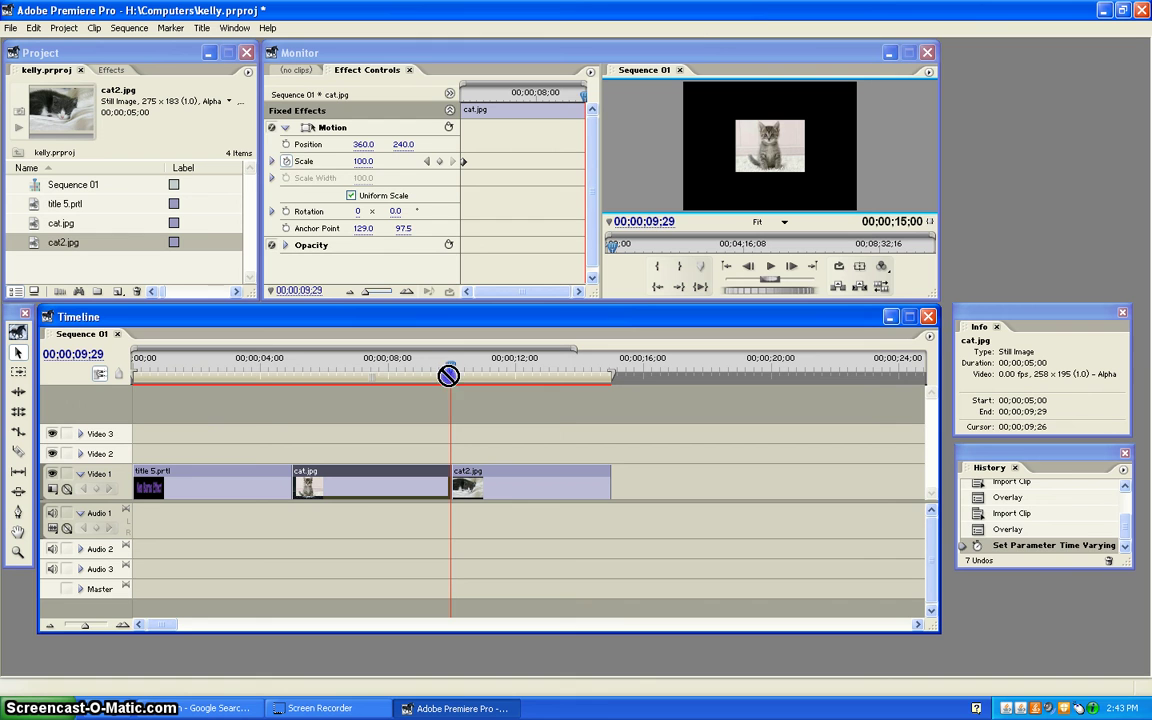
left_click(438, 161)
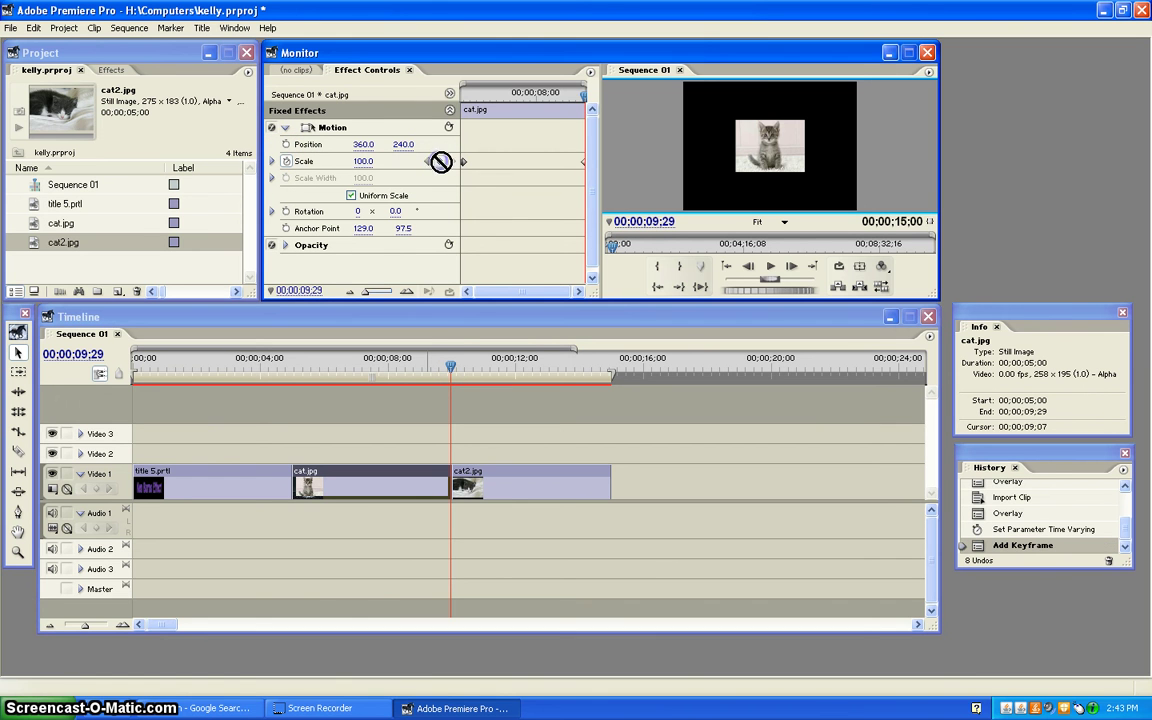
left_click_drag(361, 162, 396, 163)
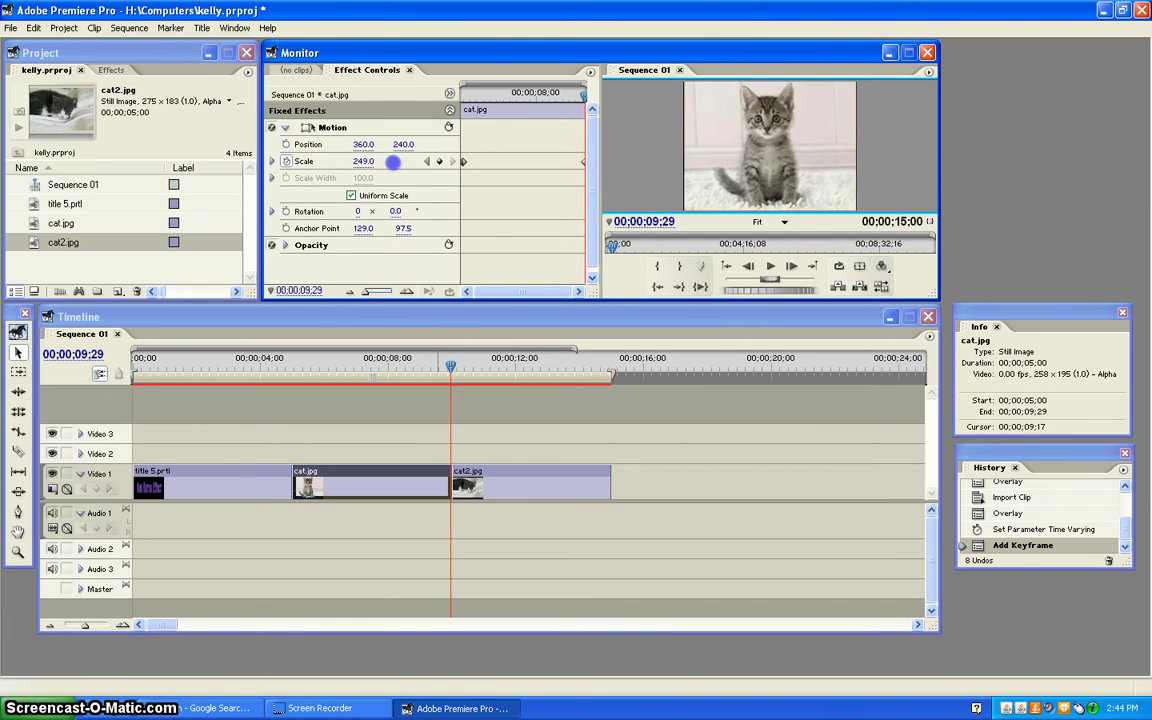
Raise cat.jpg's ending scale to 264, then select the cat2.jpg clip.
left_click_drag(396, 163, 410, 163)
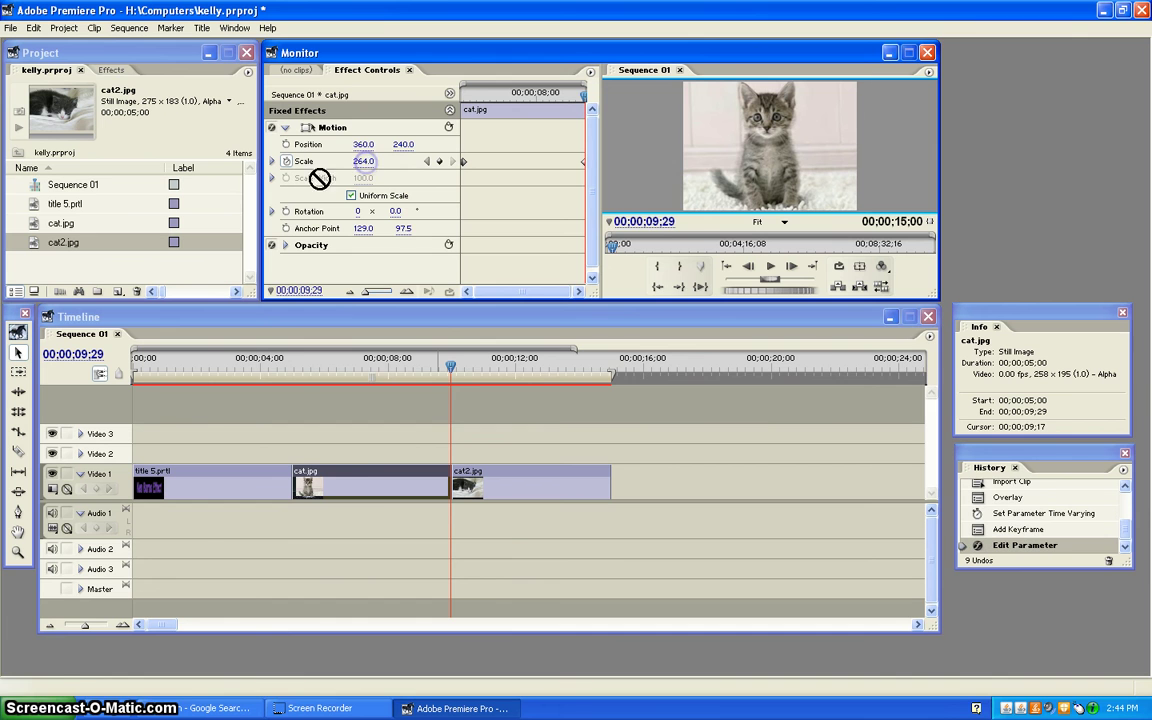
left_click(453, 369)
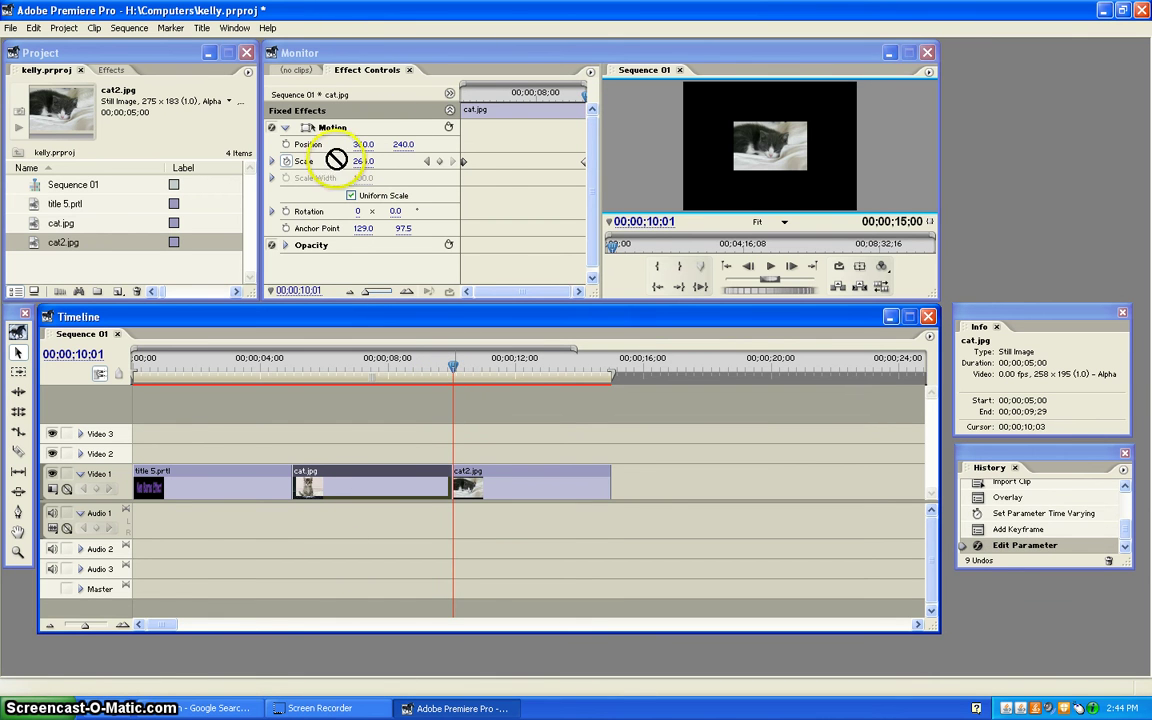
left_click(500, 475)
Keyframe cat2.jpg's Scale from 100 at its start to 268 at its end.
left_click(287, 129)
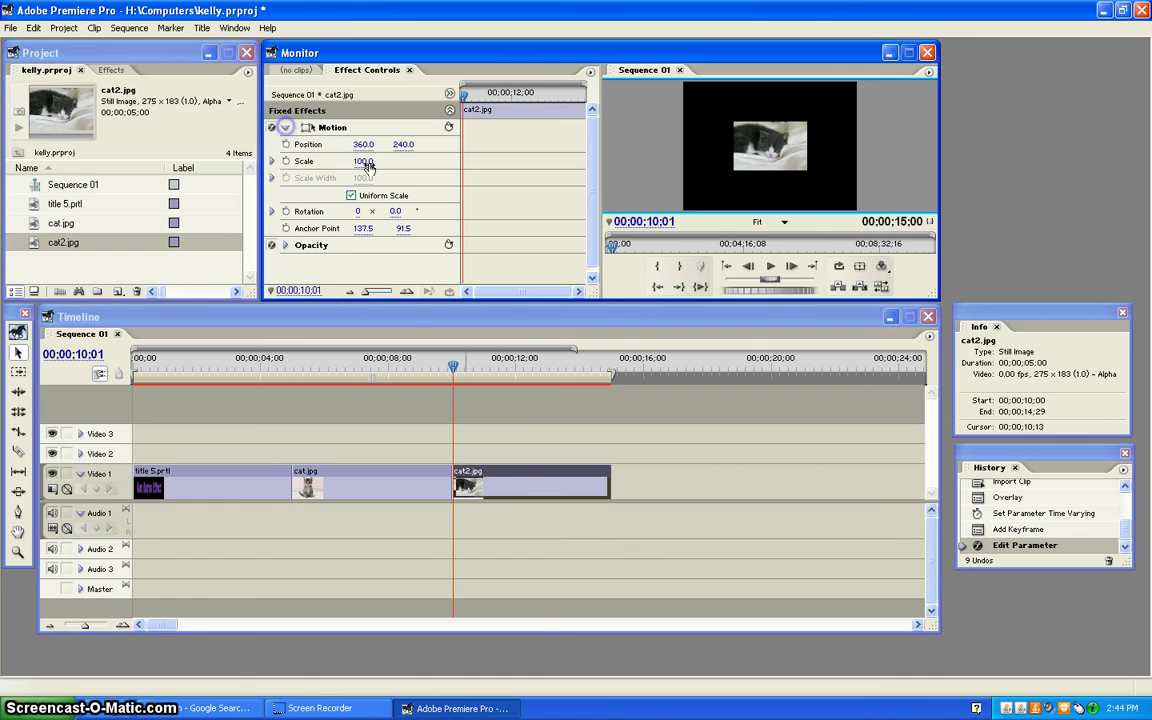
left_click(288, 161)
left_click_drag(460, 94, 583, 109)
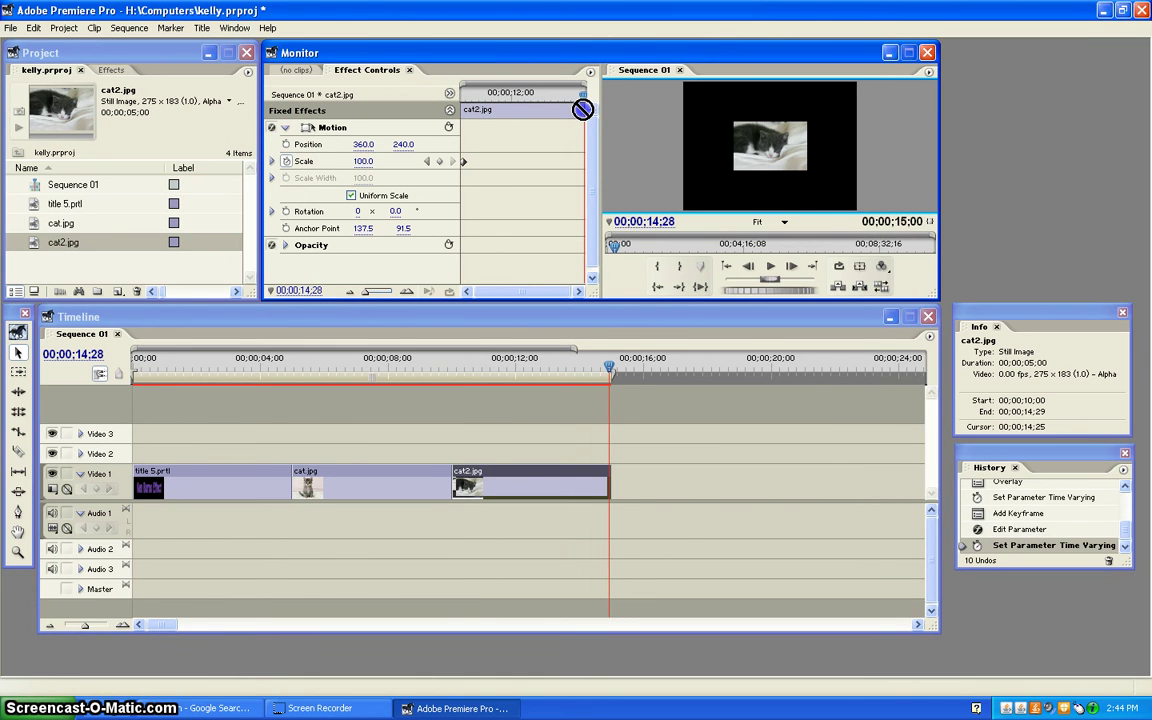
left_click(441, 161)
mouse_move(362, 161)
left_mouse_down()
mouse_move(395, 162)
mouse_move(360, 161)
left_mouse_up()
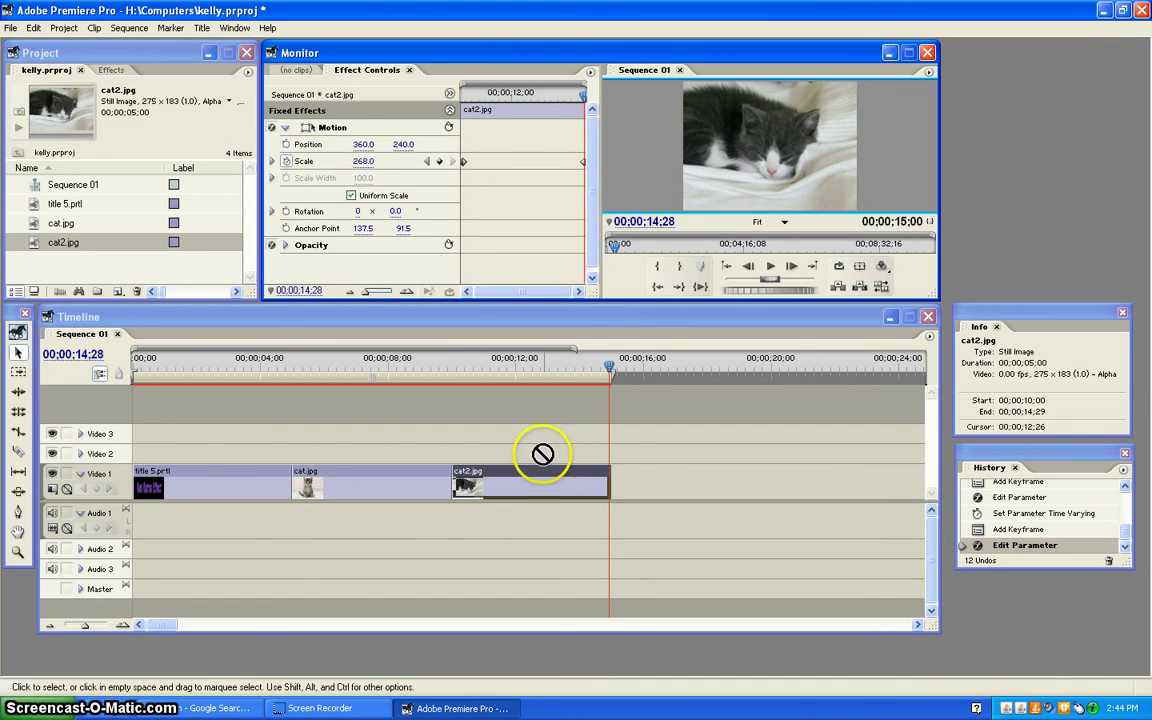
left_click_drag(609, 368, 650, 386)
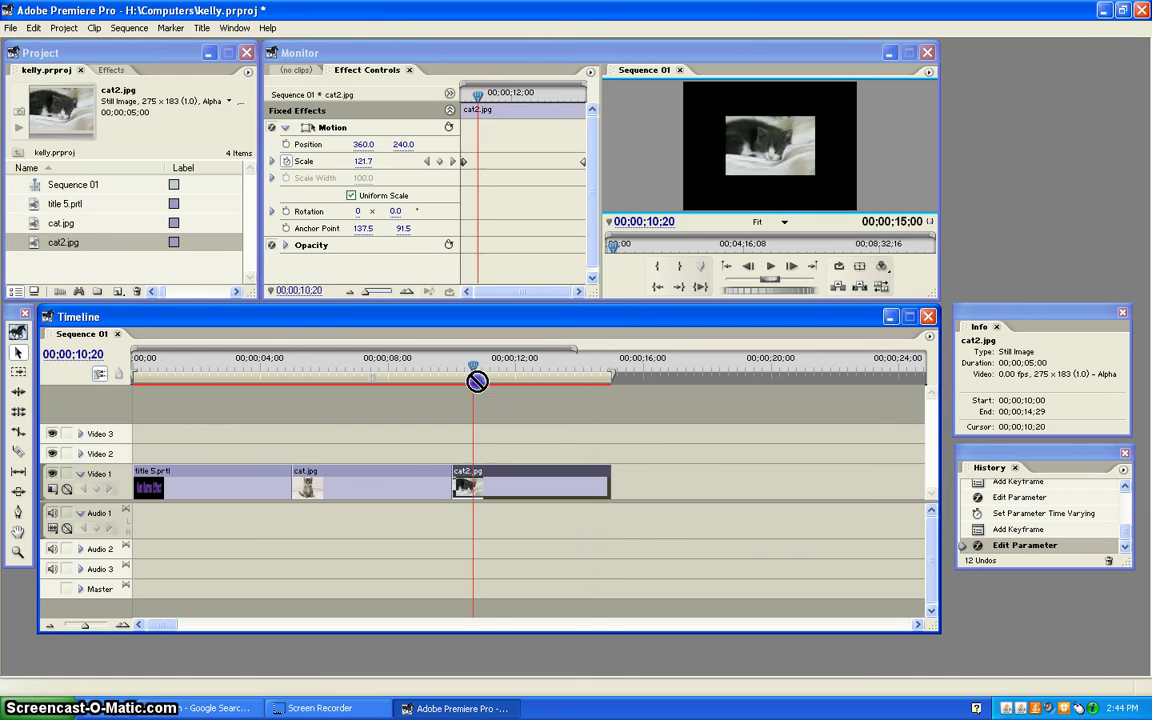
left_click(10, 28)
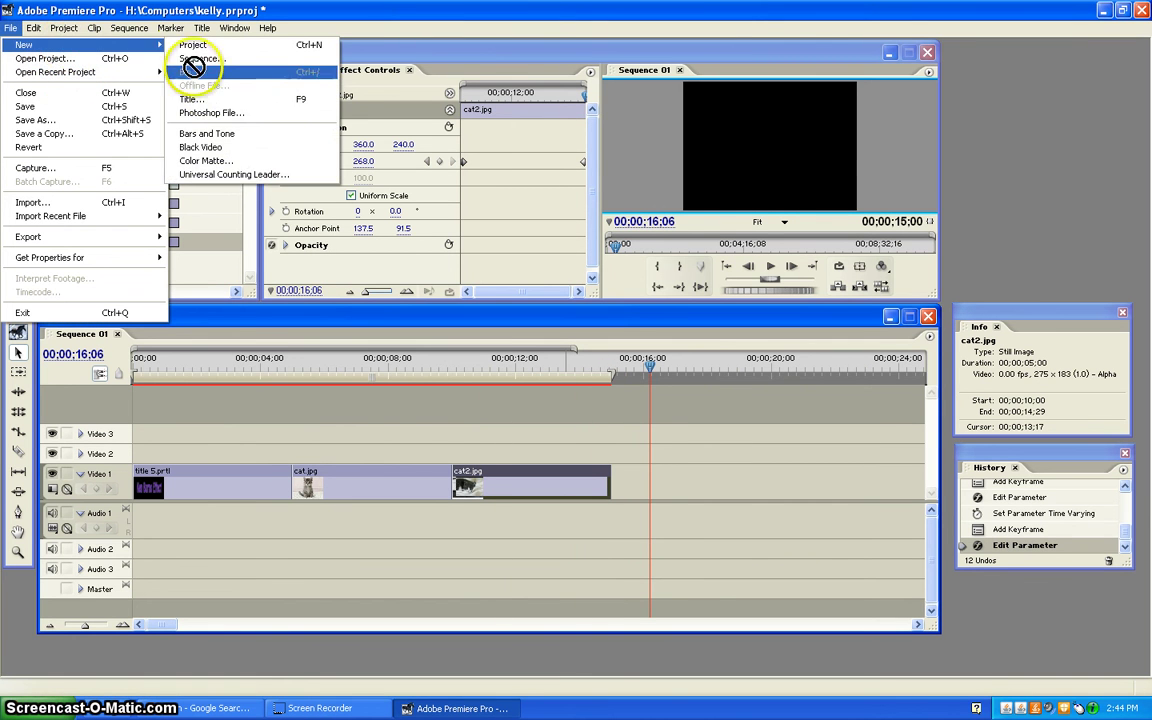
Start a new title reading 'The End' in a bold shadowed style.
left_click(205, 96)
left_click(262, 290)
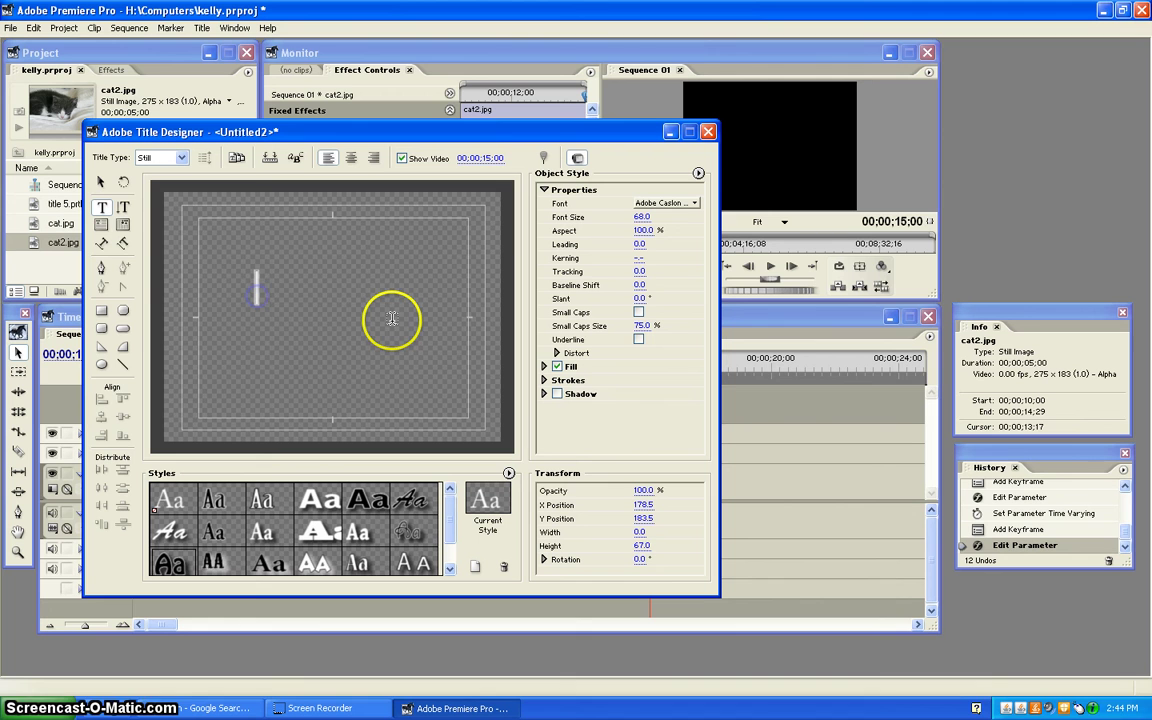
type("The End")
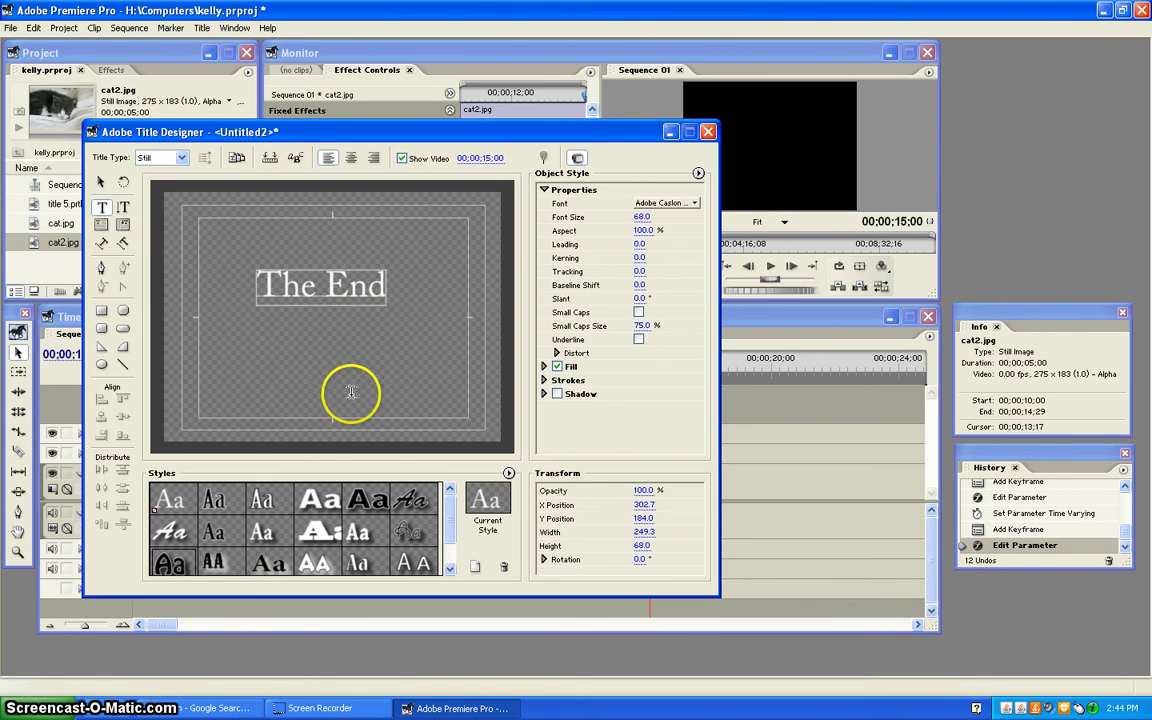
left_click(158, 560)
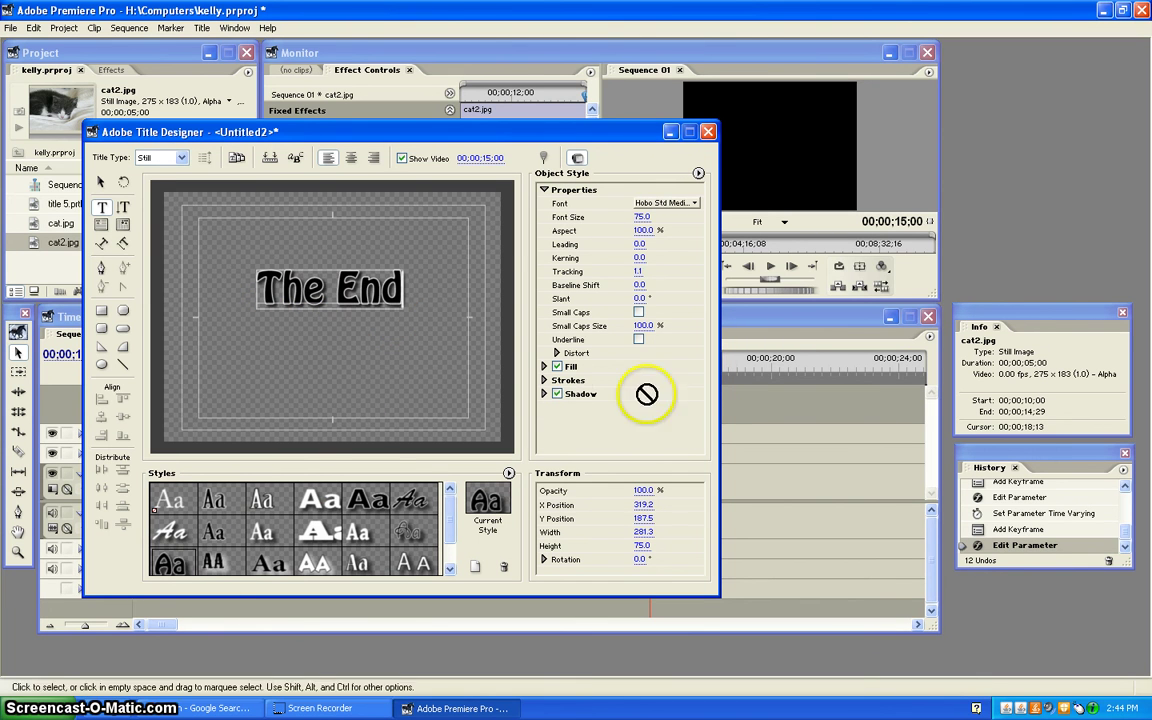
Set The End text's fill colour to purple.
left_click(544, 367)
left_click(641, 387)
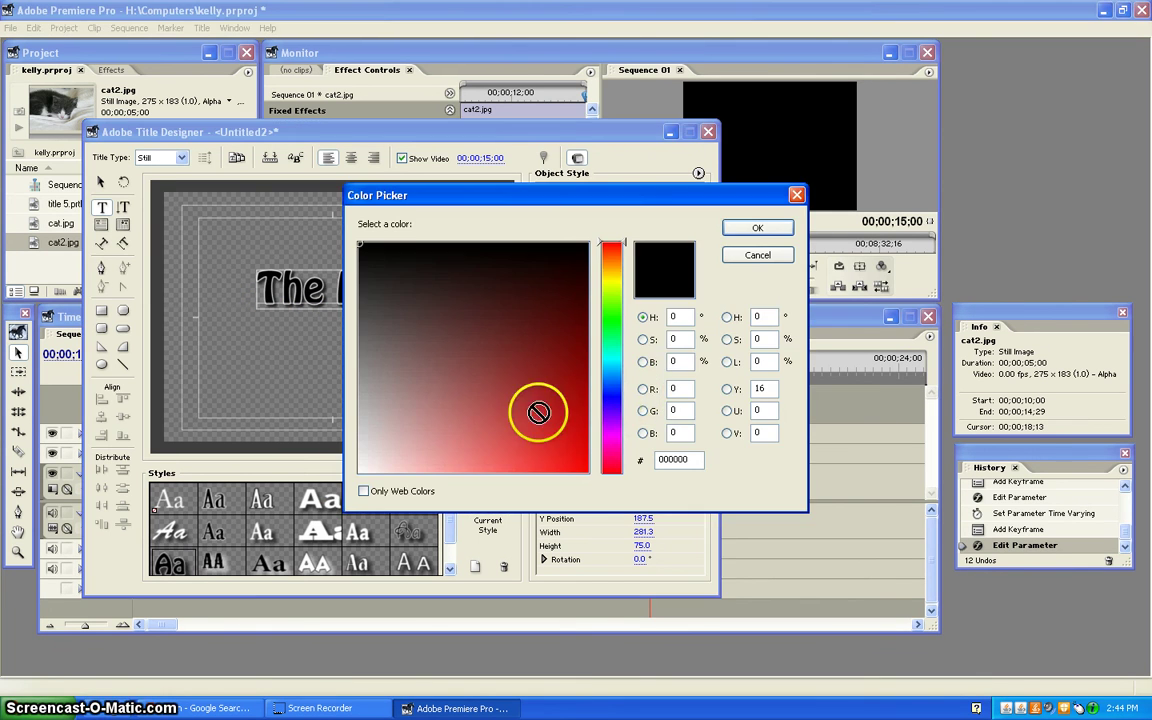
left_click(612, 414)
left_click(567, 429)
left_click(735, 230)
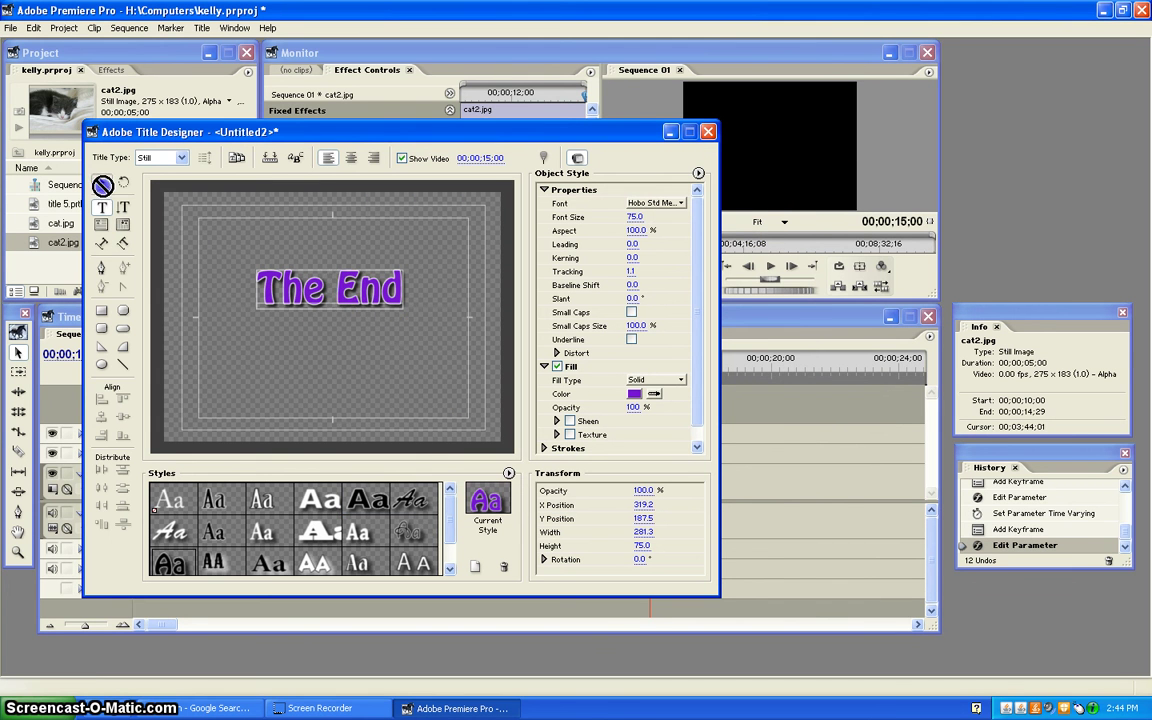
Stretch The End taller and wider, centre it, and close the designer choosing to save.
left_click(102, 186)
left_click_drag(330, 310, 330, 403)
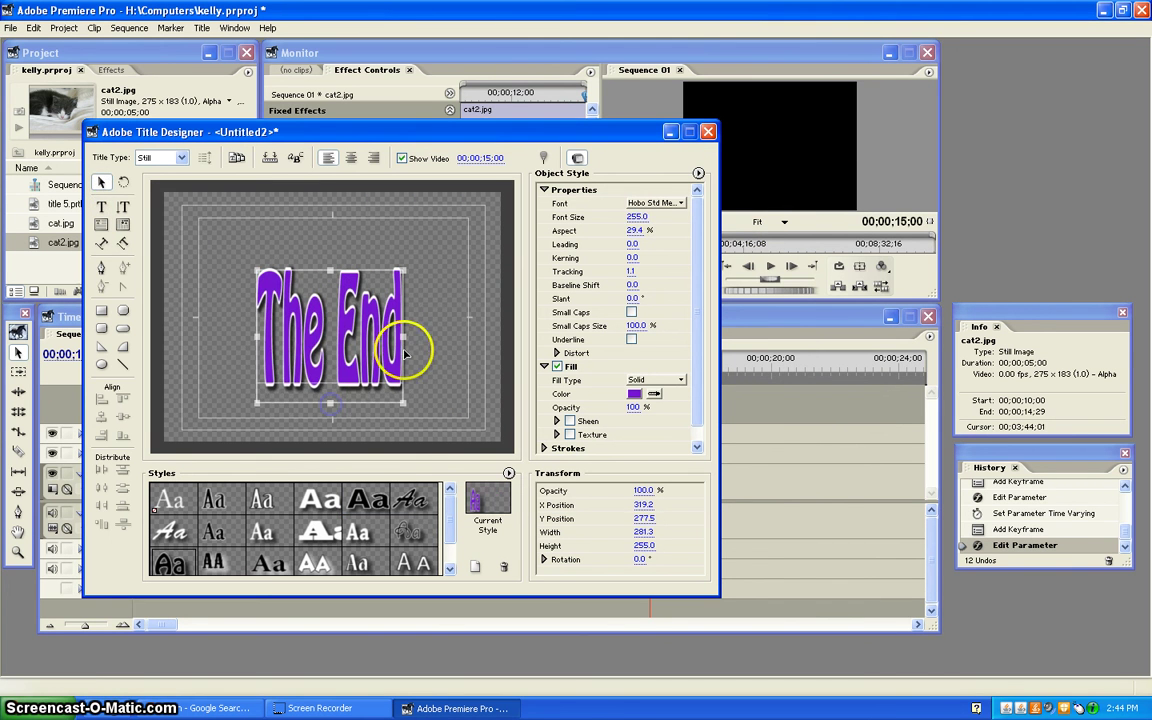
left_click_drag(406, 336, 500, 336)
left_click_drag(380, 320, 349, 301)
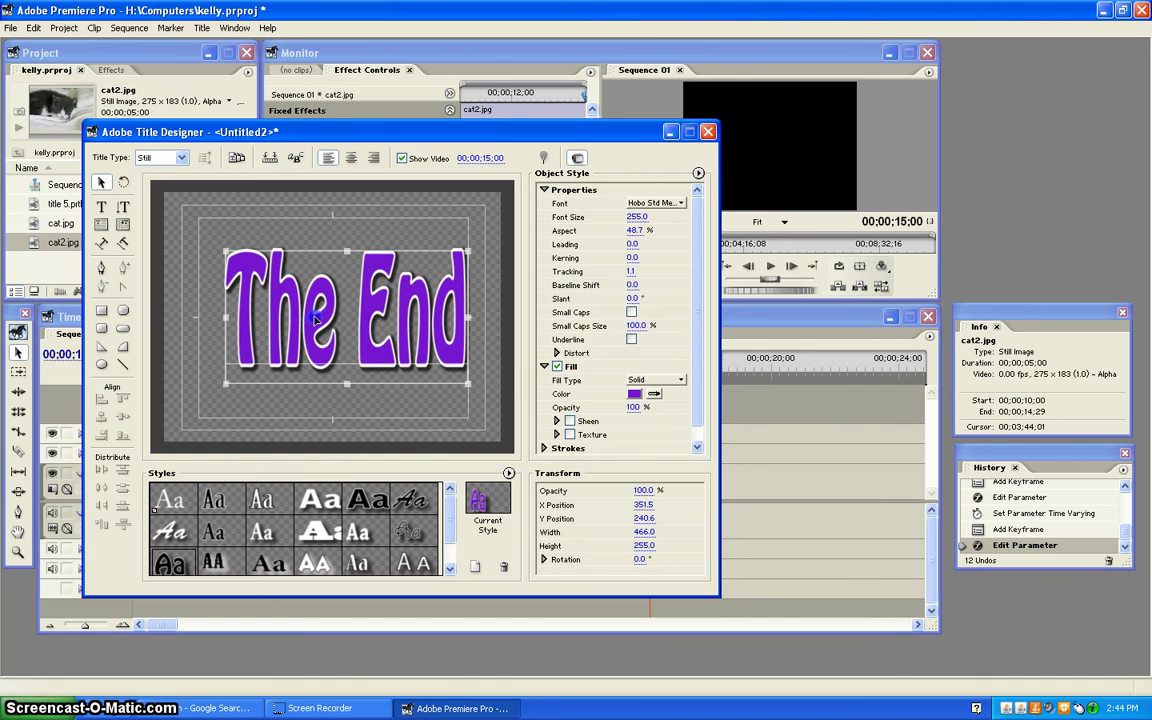
left_click(707, 137)
left_click(462, 360)
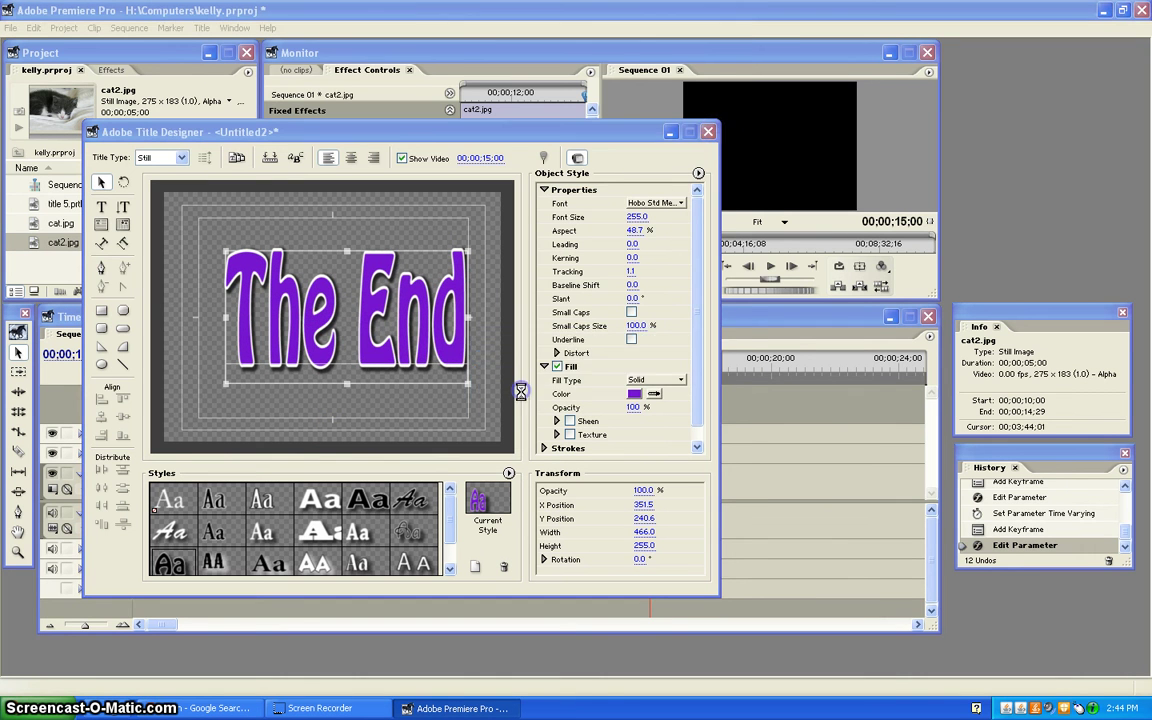
Save the title as 'title 6', place it after cat2.jpg, and preview the sequence.
type("title ")
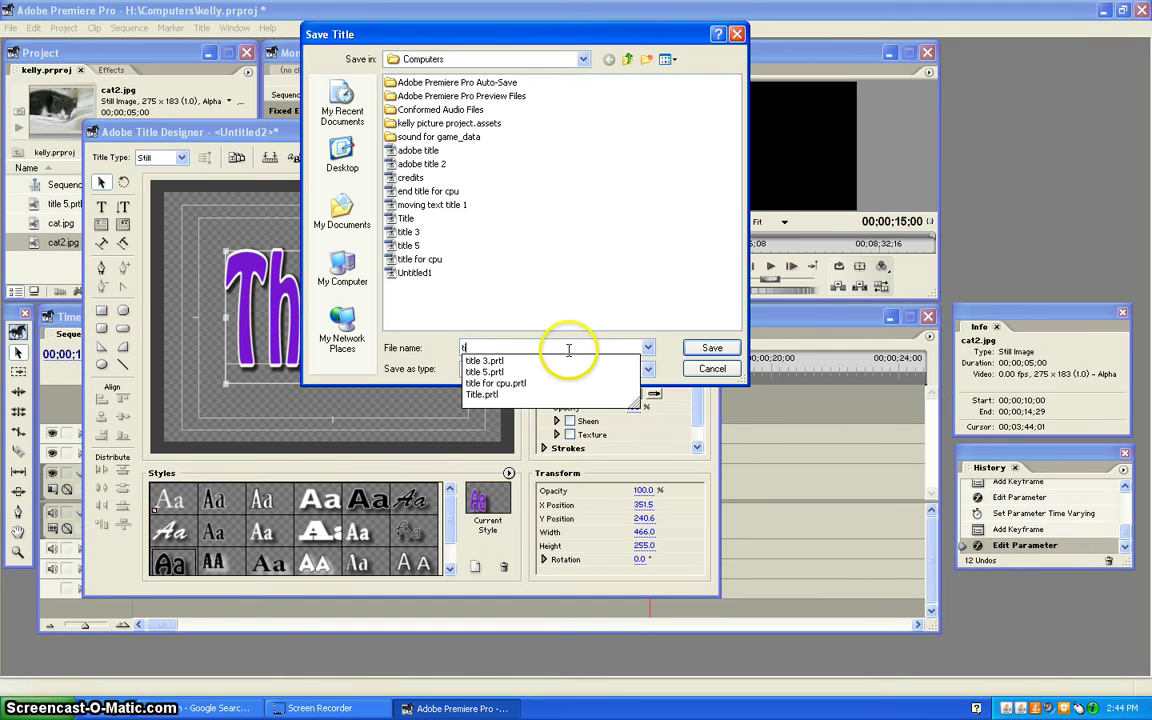
type("6")
key("Return")
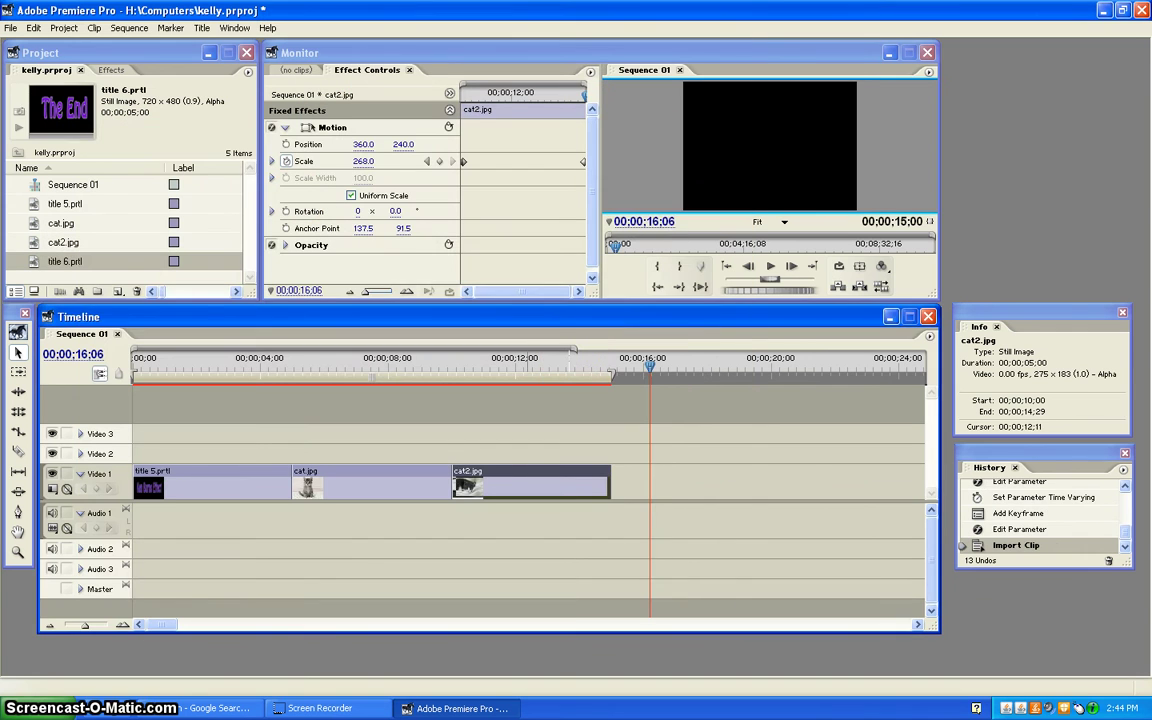
left_click_drag(640, 497, 608, 492)
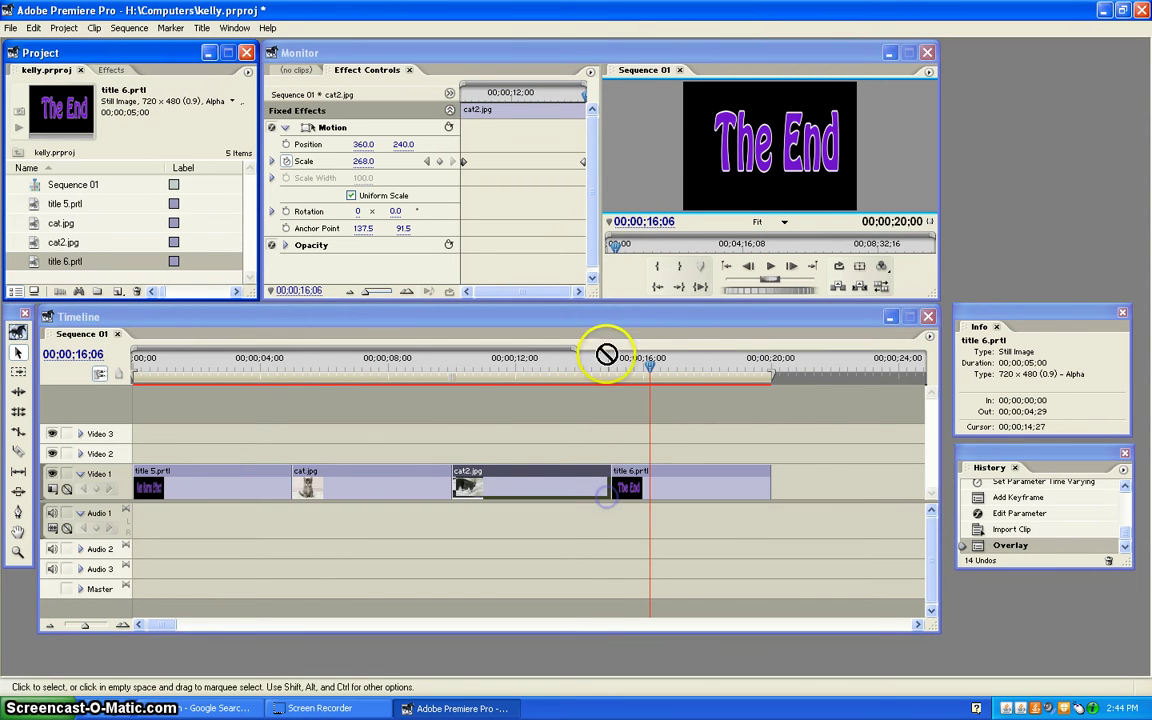
left_click(290, 365)
left_click_drag(292, 364, 614, 369)
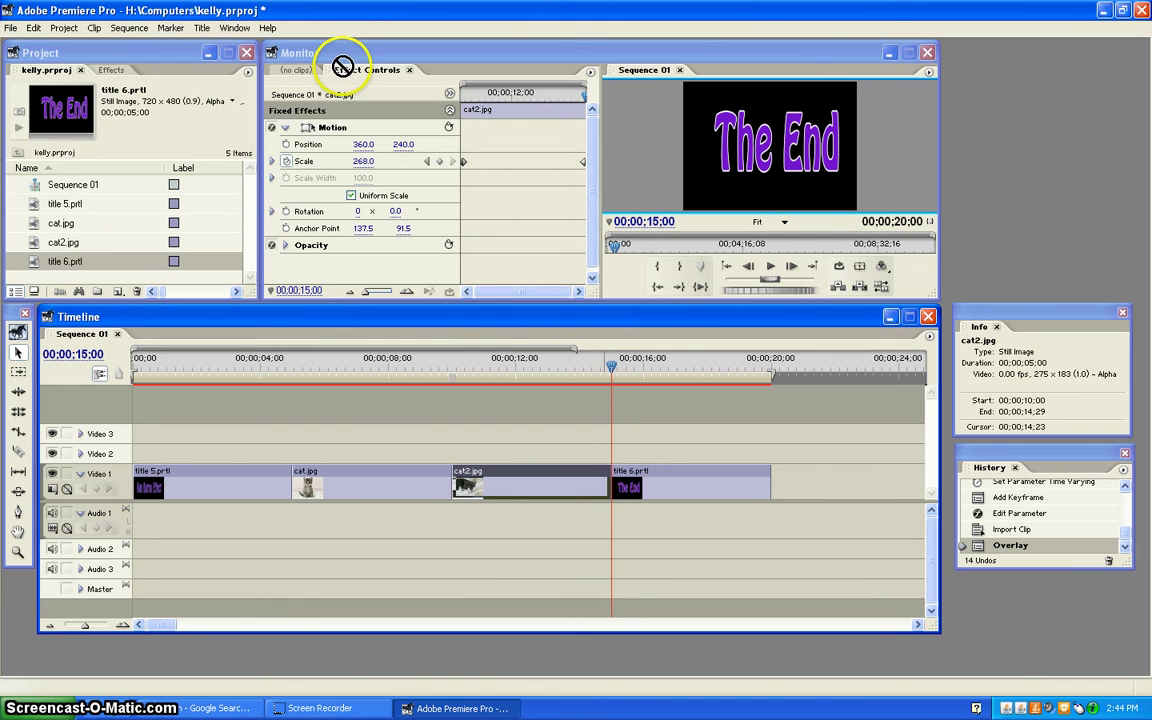
left_click_drag(343, 66, 319, 128)
Keyframe The End's Position so it slides off frame left, ending at X -298.
left_click(679, 476)
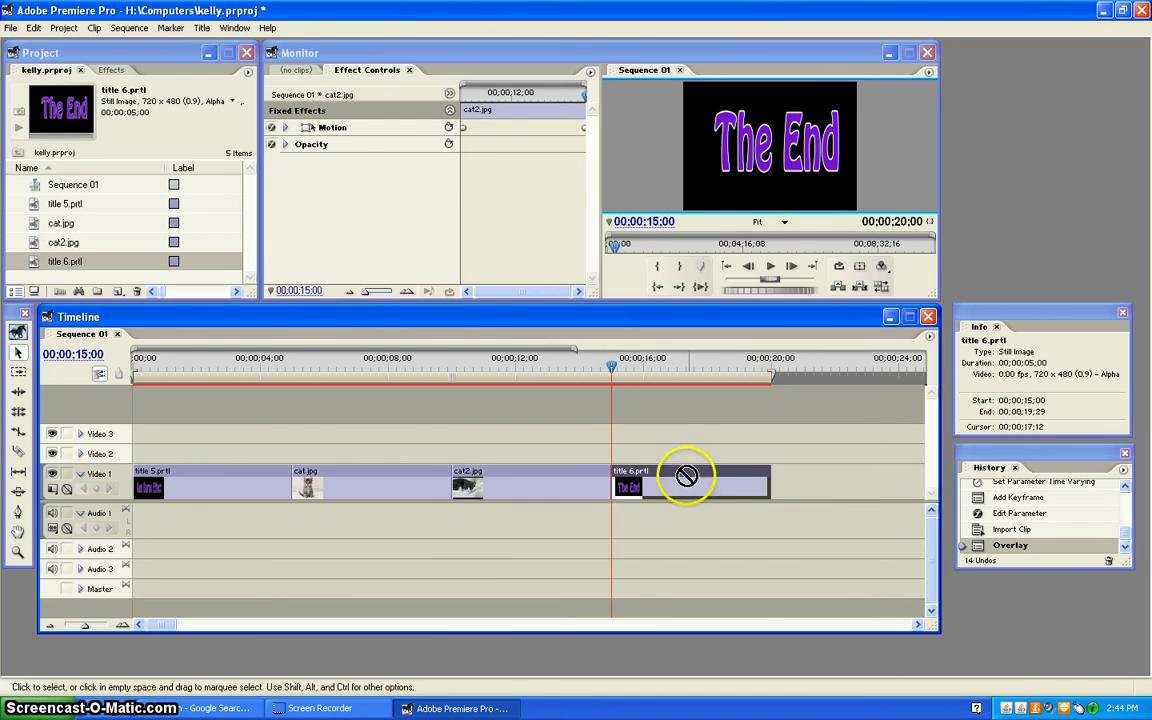
left_click(286, 127)
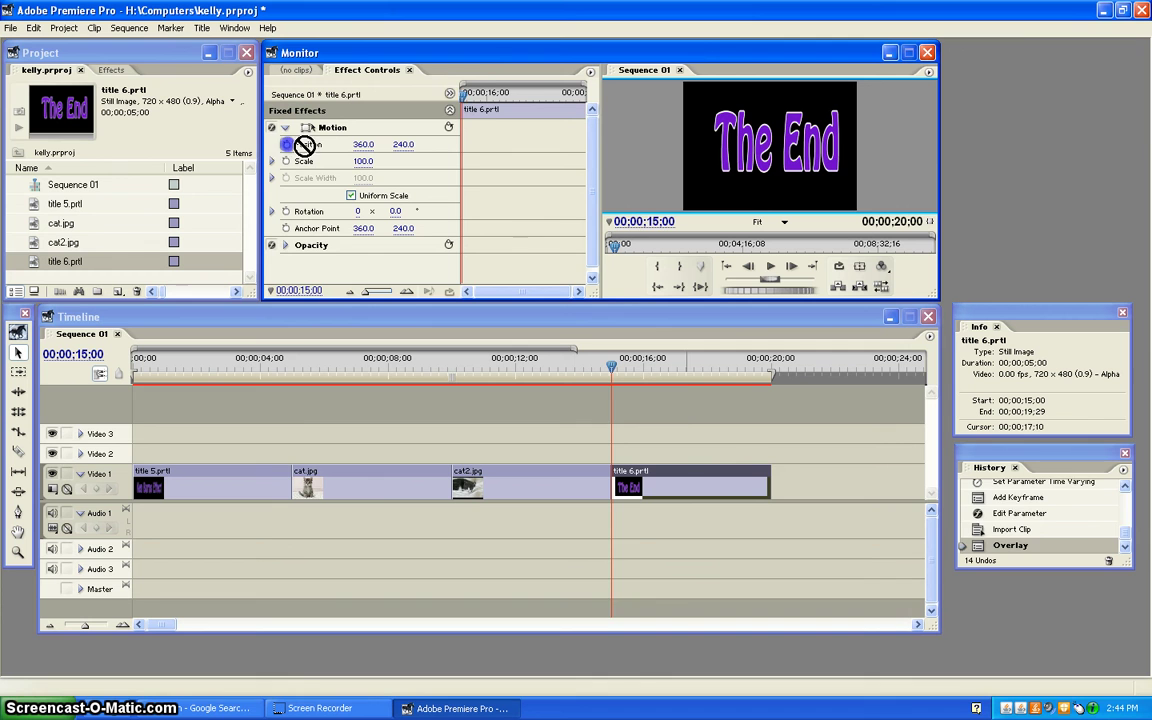
left_click(287, 144)
mouse_move(463, 93)
left_mouse_down()
mouse_move(596, 105)
mouse_move(585, 106)
left_mouse_up()
left_click(439, 145)
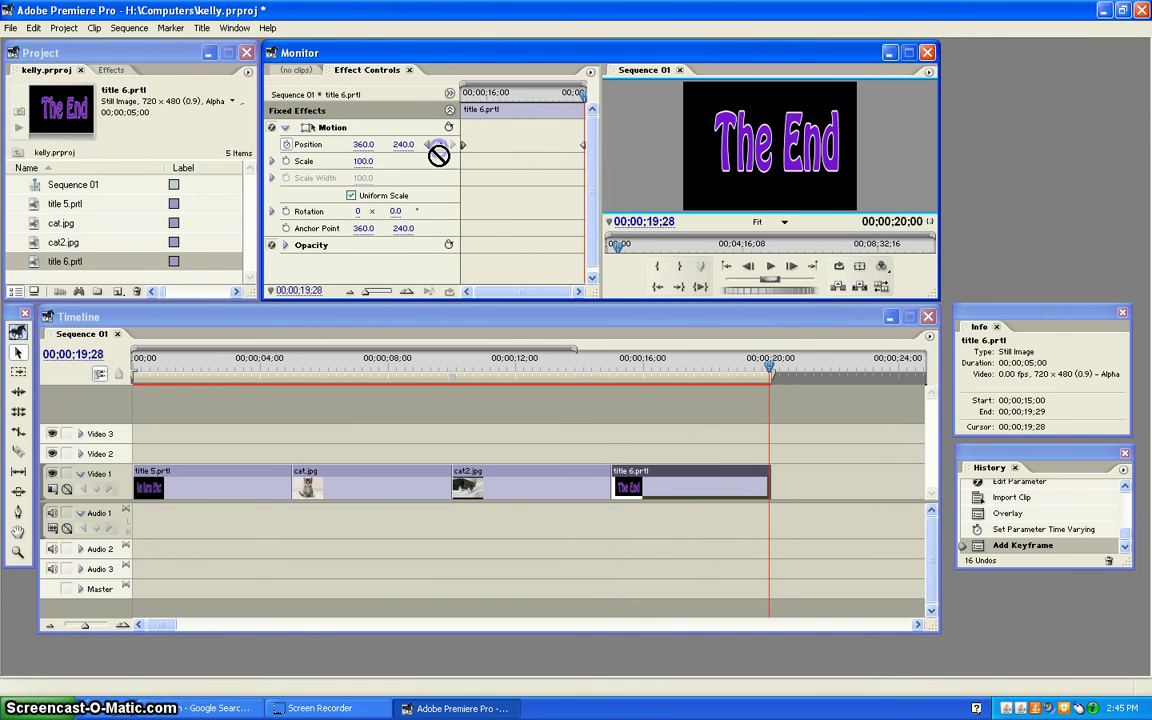
mouse_move(358, 148)
left_mouse_down()
mouse_move(308, 146)
mouse_move(363, 145)
left_mouse_up()
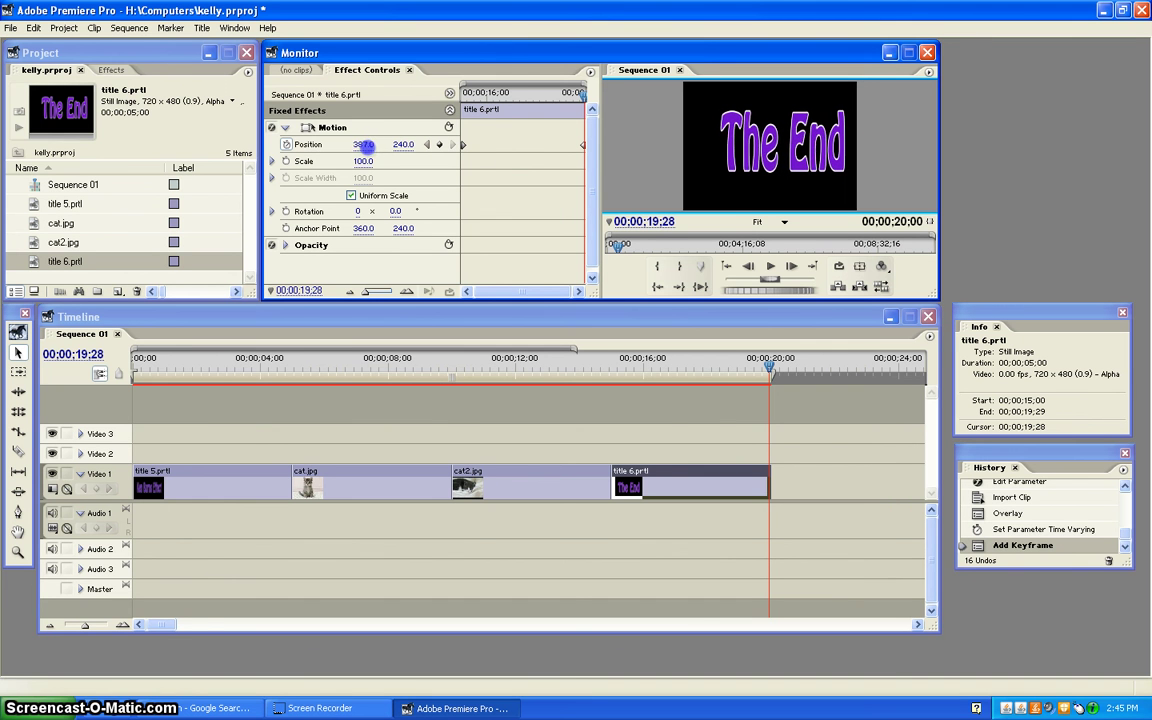
mouse_move(363, 144)
left_mouse_down()
mouse_move(328, 145)
mouse_move(394, 155)
mouse_move(325, 145)
left_mouse_up()
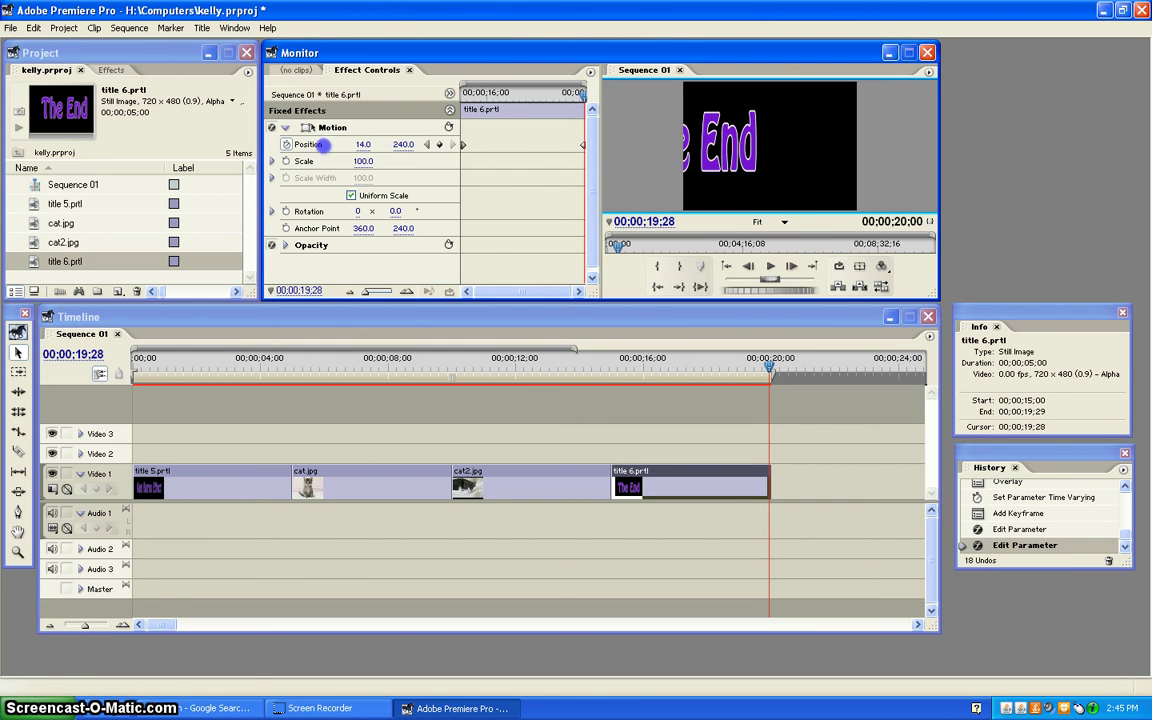
left_click_drag(363, 144, 322, 145)
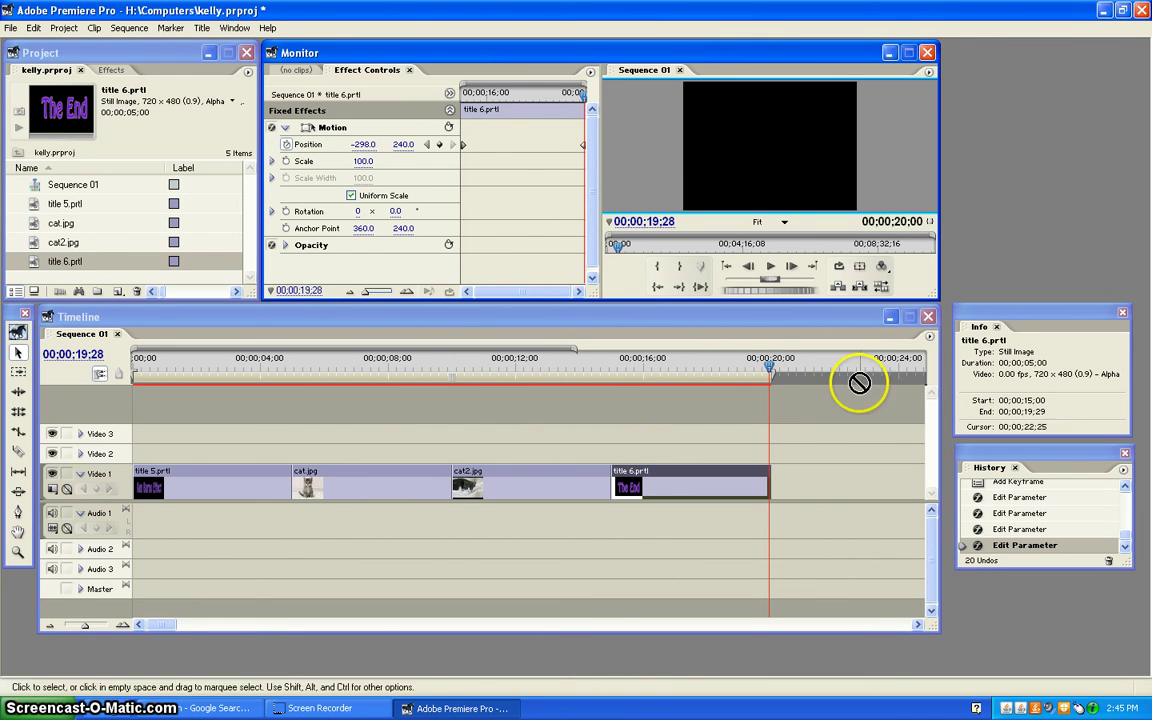
left_click_drag(765, 363, 103, 398)
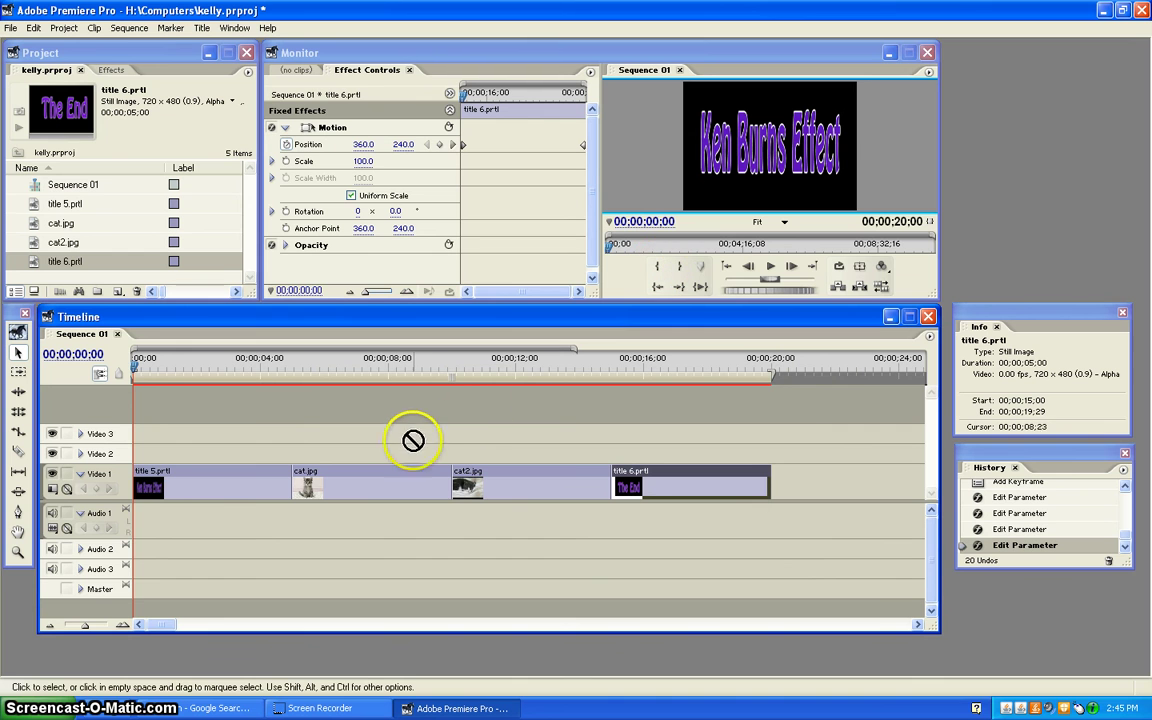
key("space")
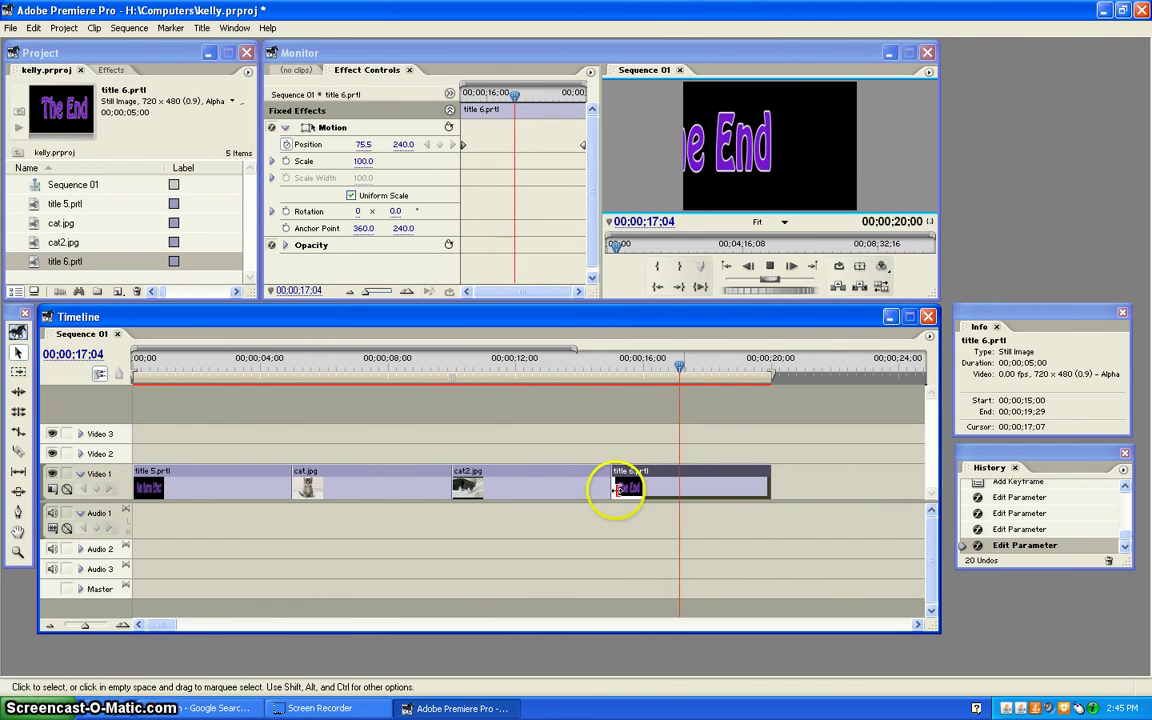
left_click_drag(689, 365, 93, 404)
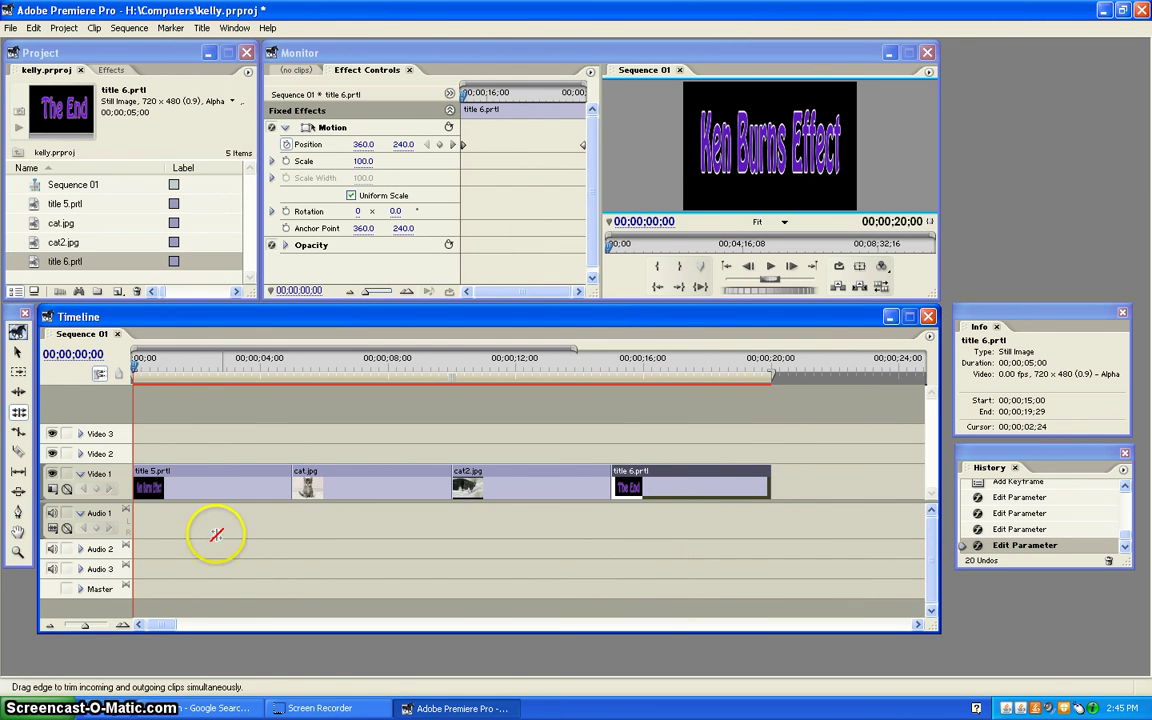
Keyframe the Ken Burns title's Position to reach X 1033, off frame right, at 00;00;04;29.
left_click(210, 485)
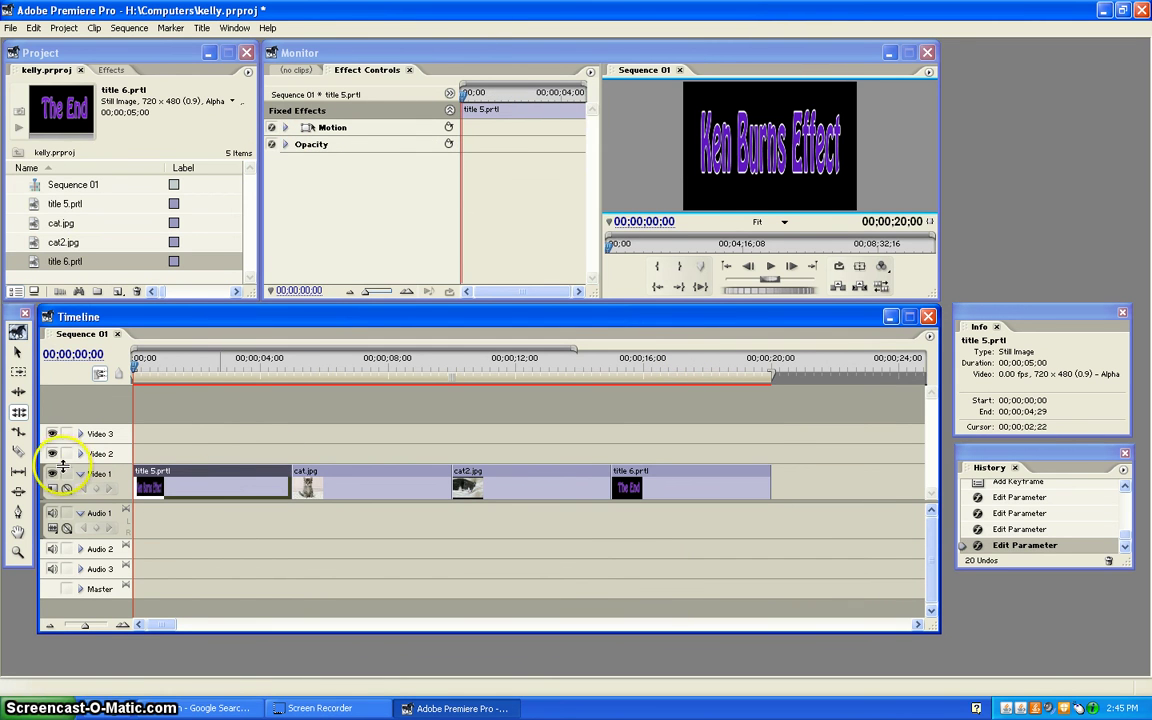
left_click(17, 355)
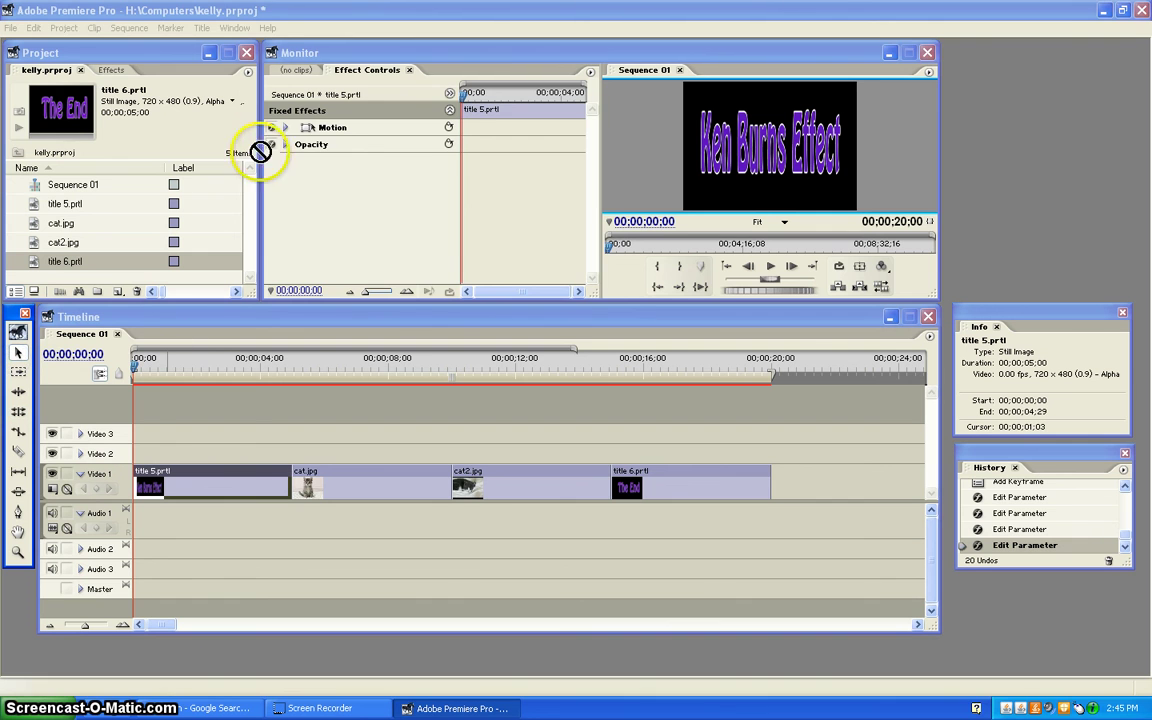
left_click(286, 127)
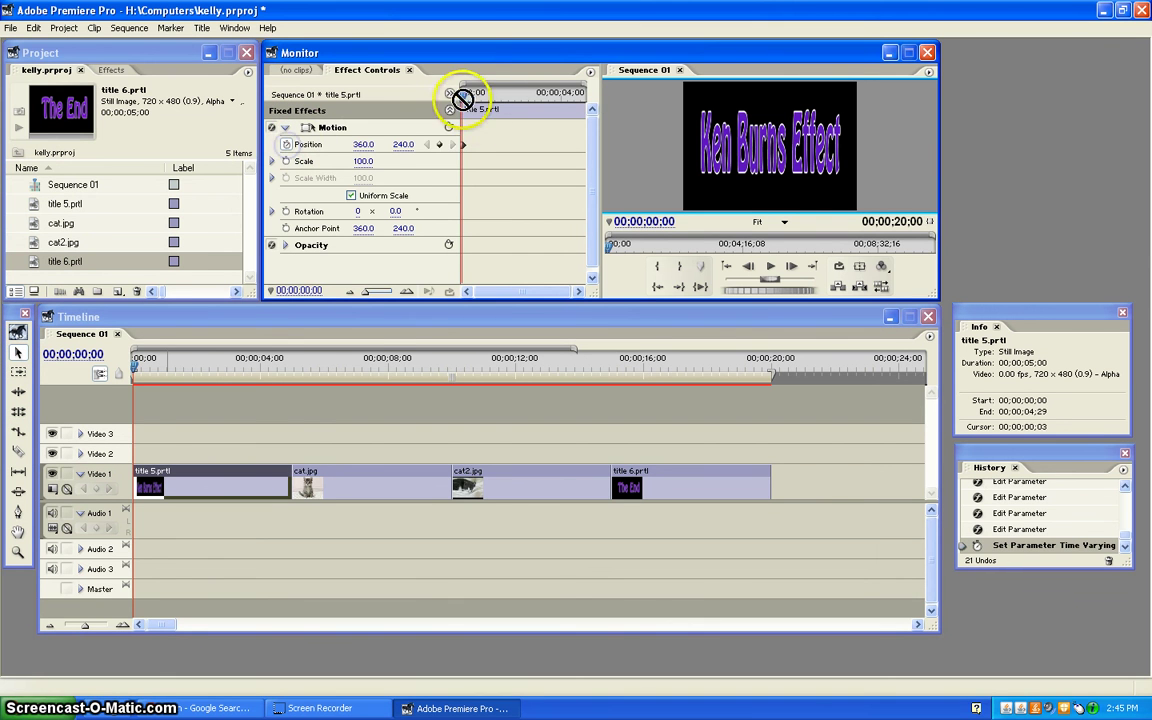
mouse_move(462, 99)
left_mouse_down()
mouse_move(605, 104)
mouse_move(541, 111)
left_mouse_up()
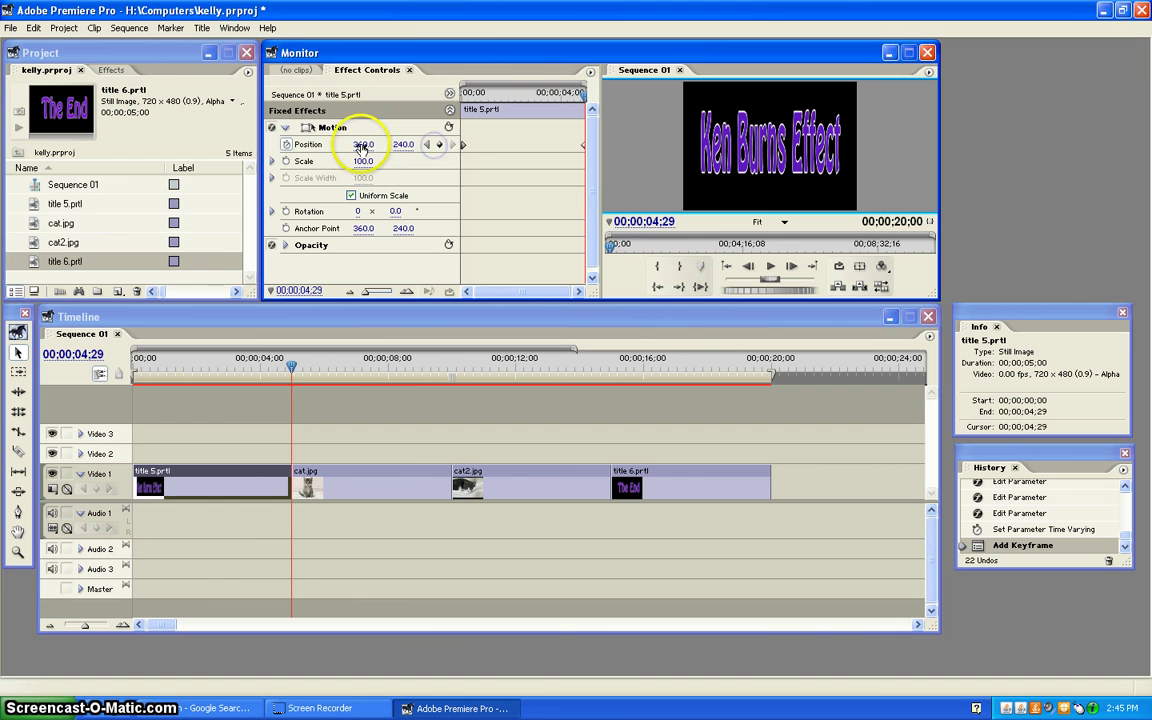
left_click_drag(363, 144, 405, 144)
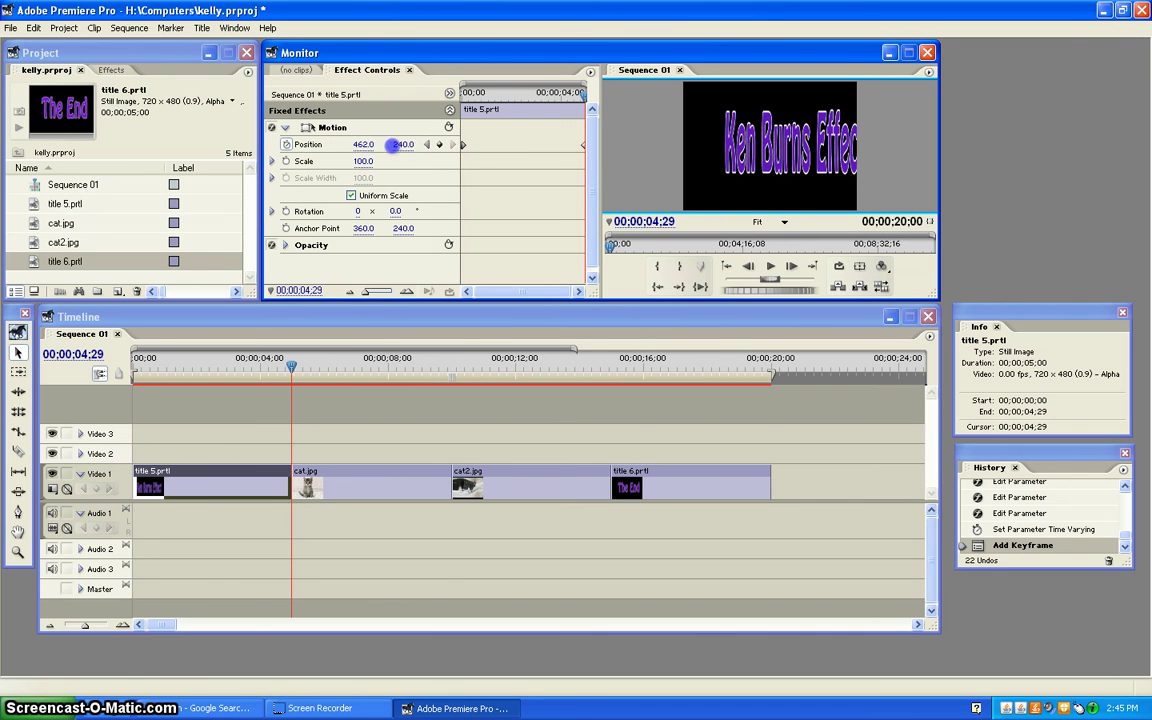
left_click_drag(357, 145, 548, 146)
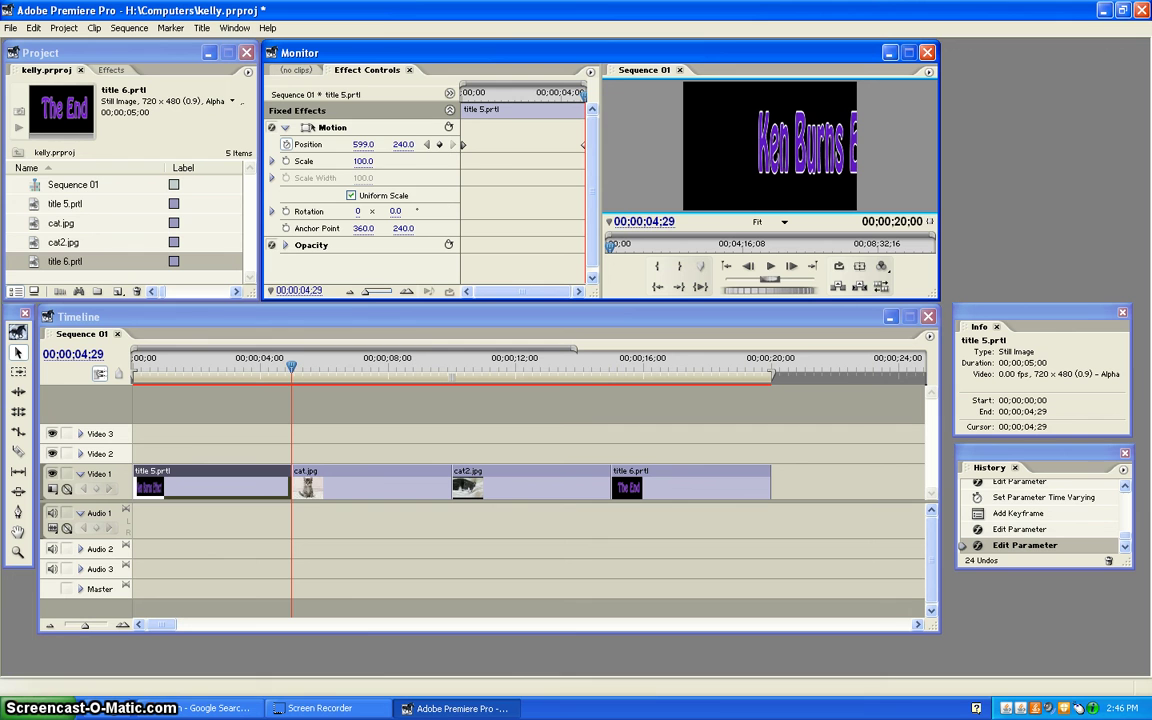
mouse_move(350, 146)
left_mouse_down()
mouse_move(363, 144)
mouse_move(360, 100)
left_mouse_up()
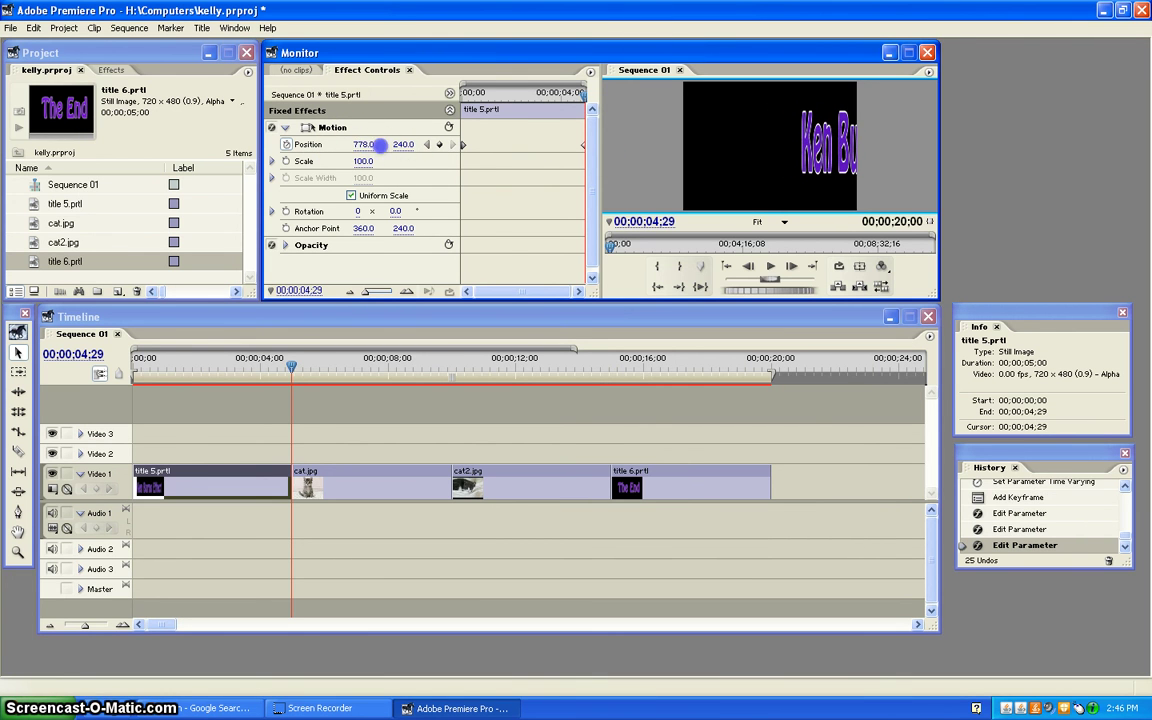
left_click_drag(381, 146, 337, 151)
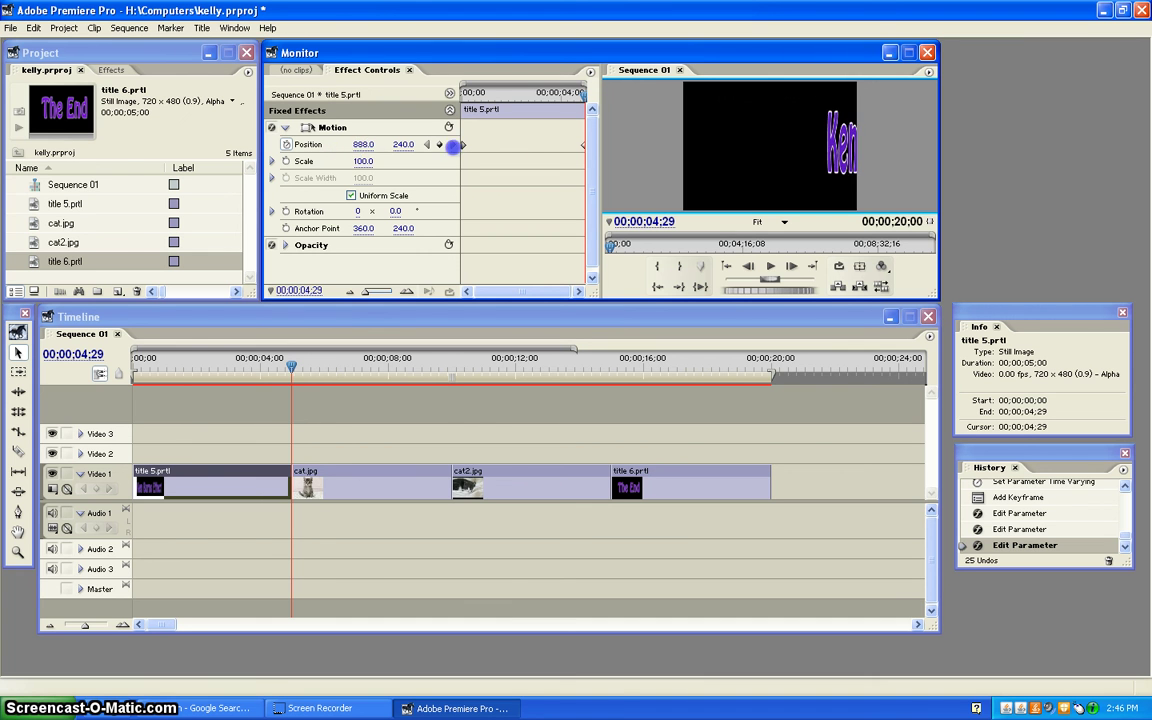
left_click_drag(363, 144, 366, 144)
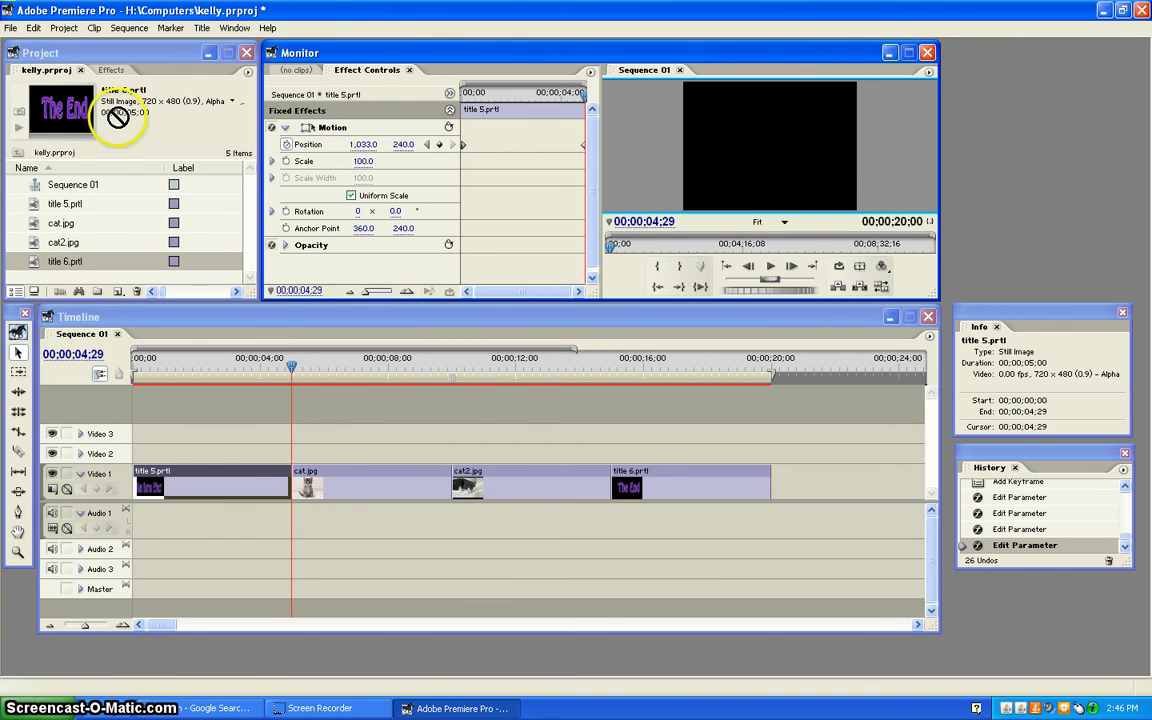
left_click_drag(117, 117, 194, 99)
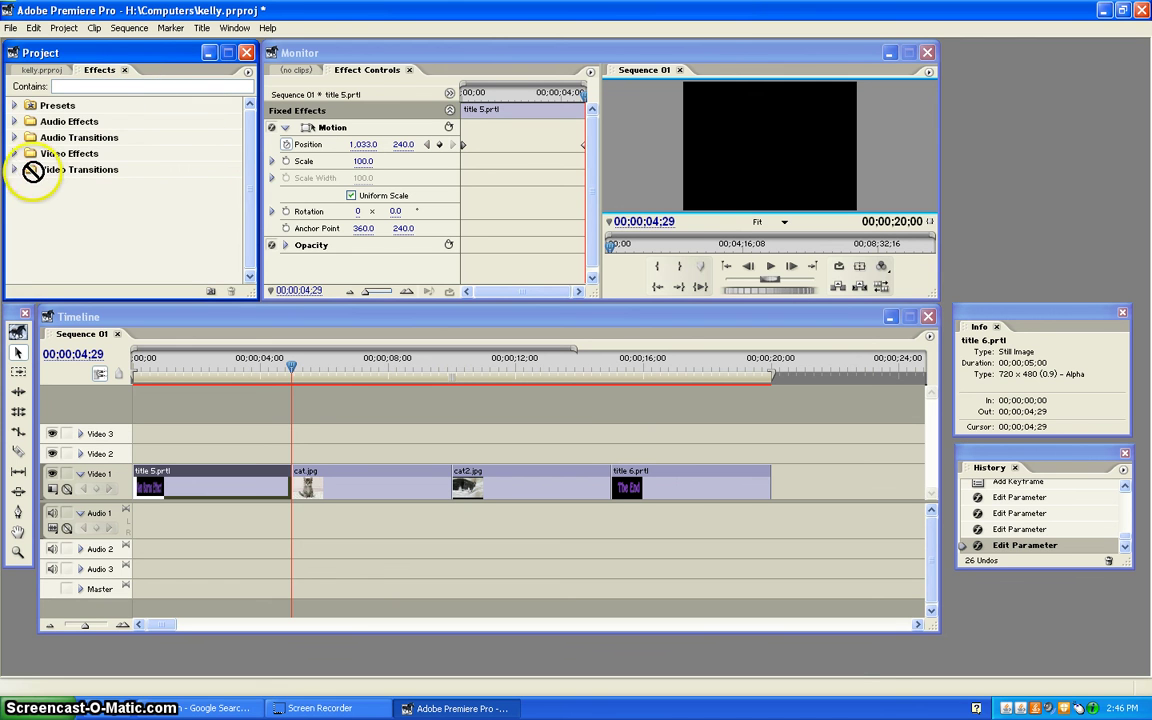
Apply Additive Dissolve, Dip to Black and Non-Additive Dissolve at the three Video 1 cuts.
left_click_drag(33, 171, 12, 169)
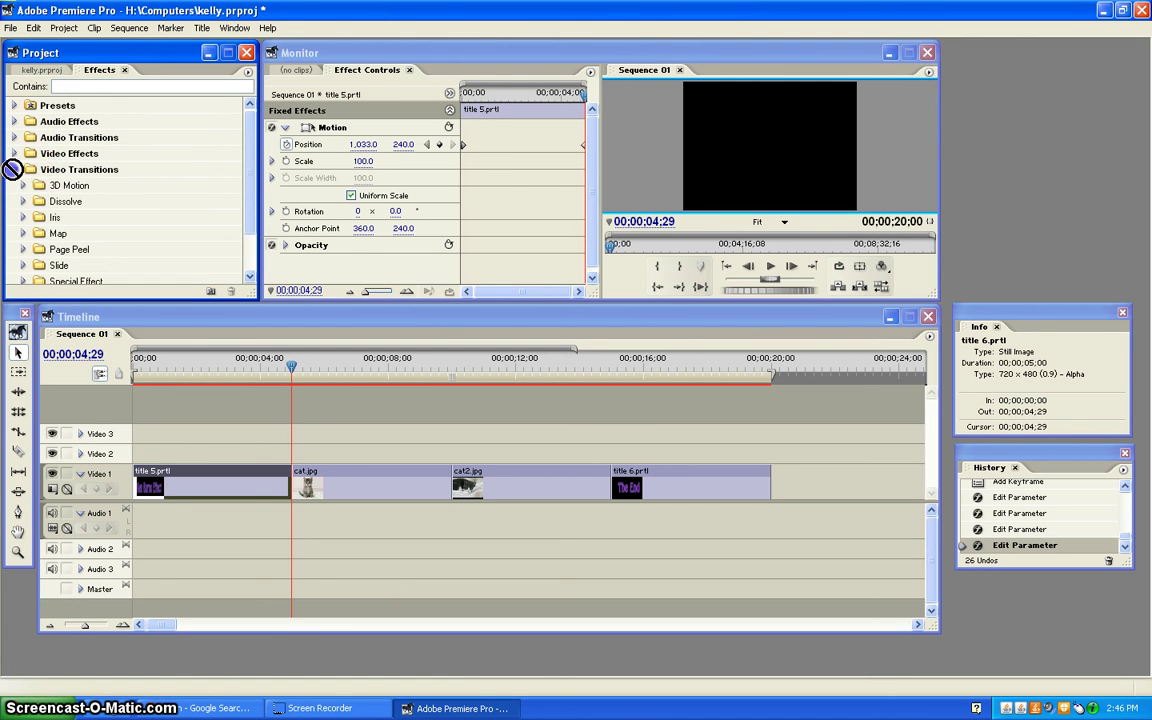
left_click_drag(245, 176, 248, 218)
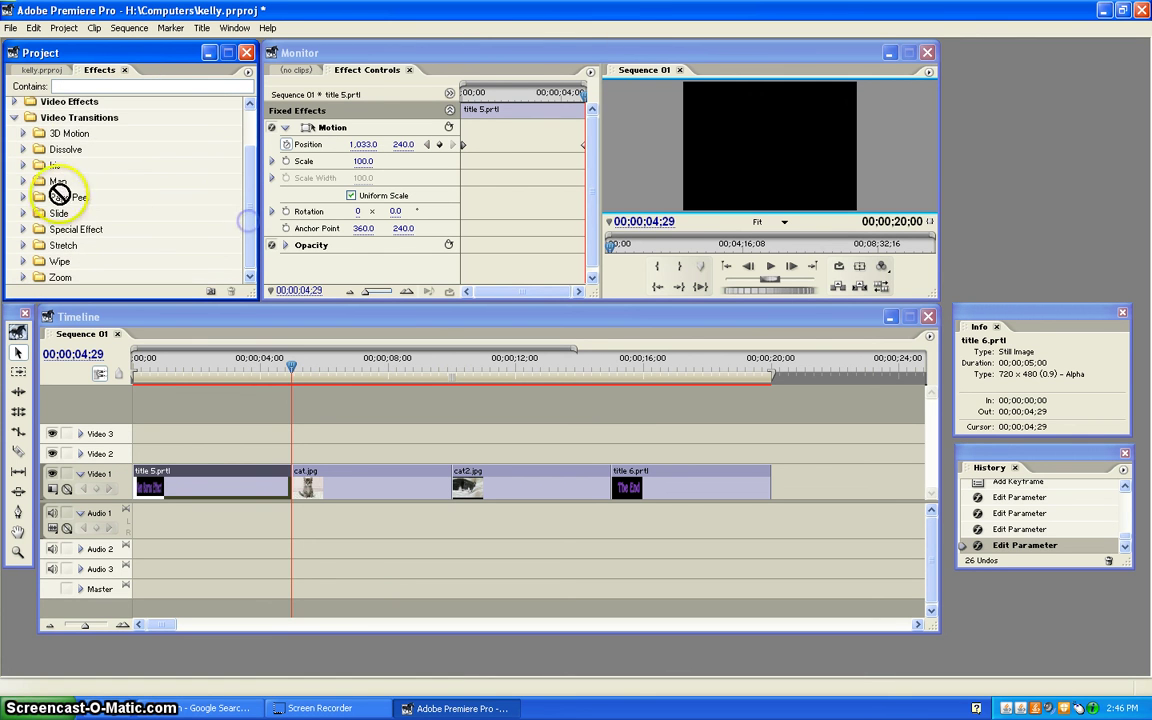
left_click_drag(19, 149, 154, 207)
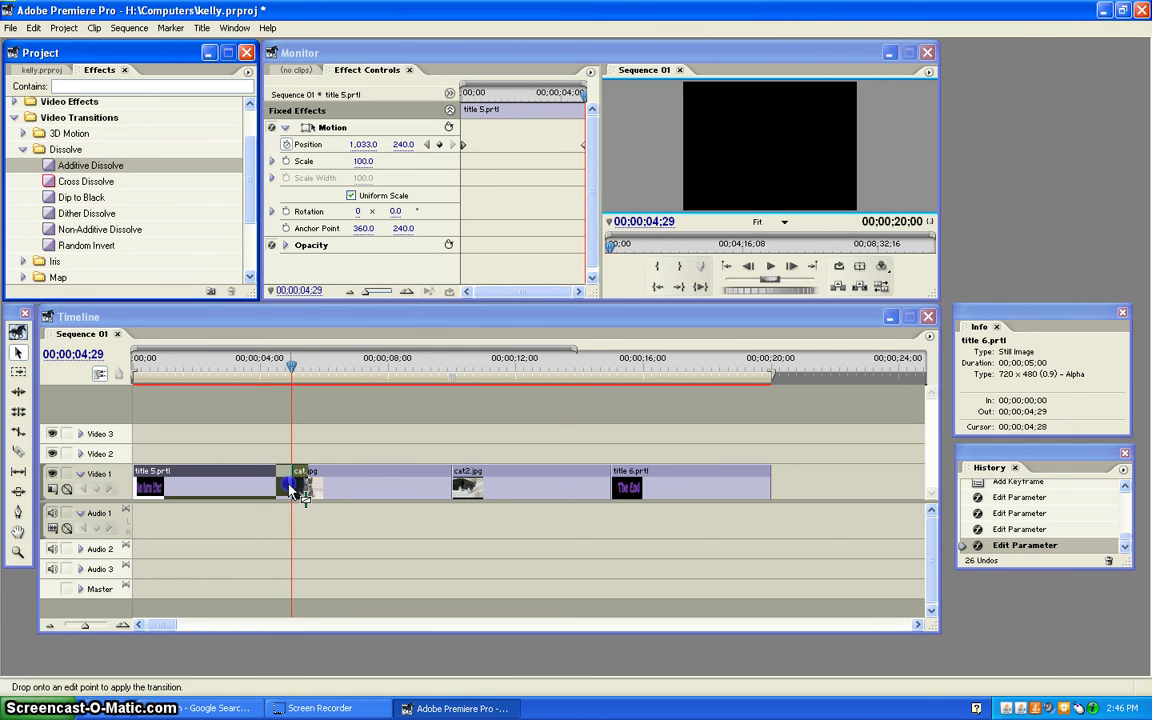
left_click_drag(289, 487, 290, 487)
left_click_drag(80, 197, 572, 484)
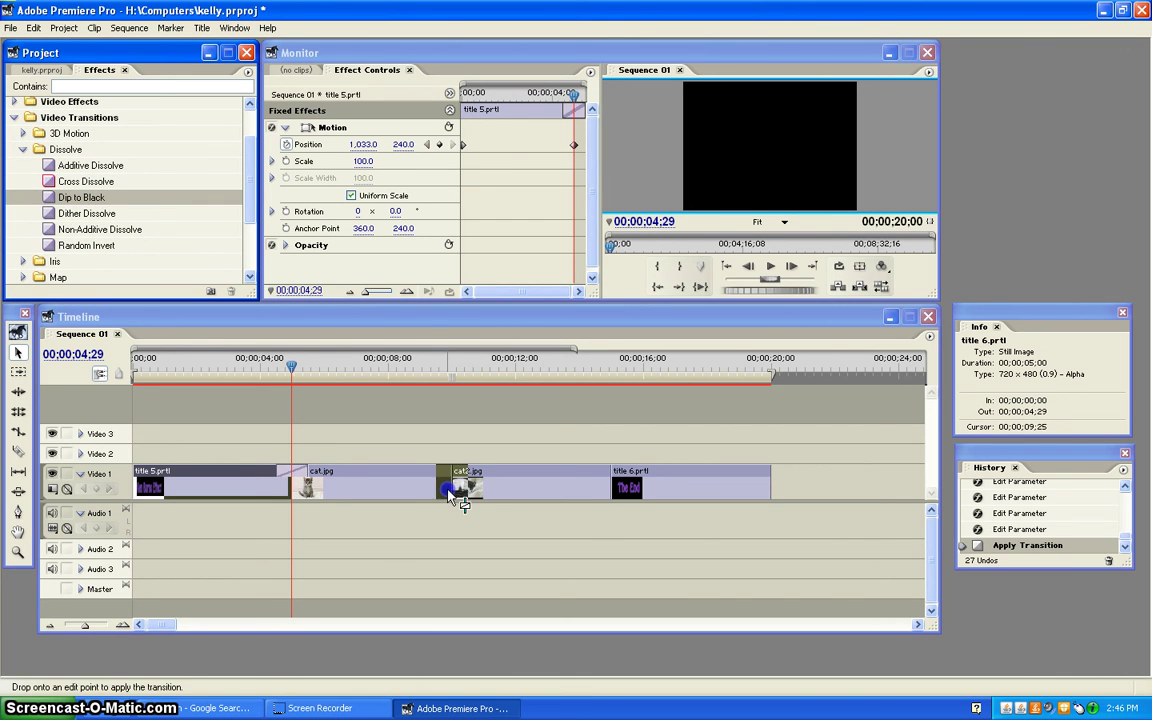
left_click_drag(455, 497, 452, 490)
left_click(55, 222)
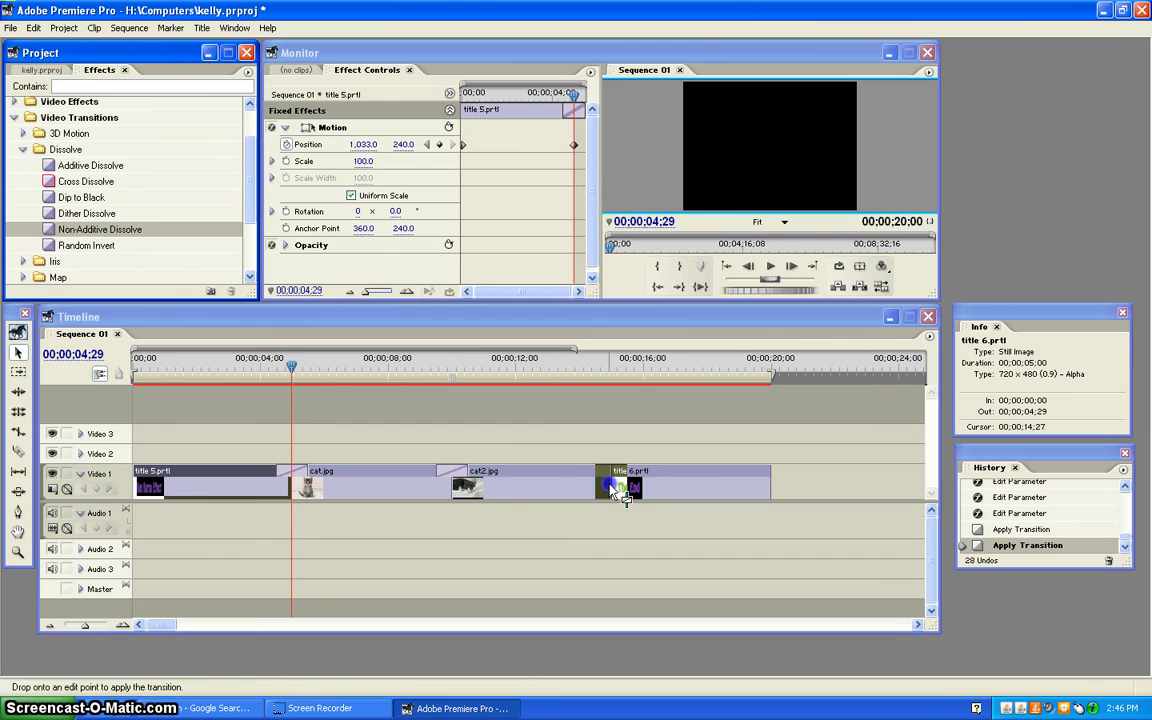
left_click_drag(622, 495, 620, 493)
left_click_drag(303, 373, 145, 376)
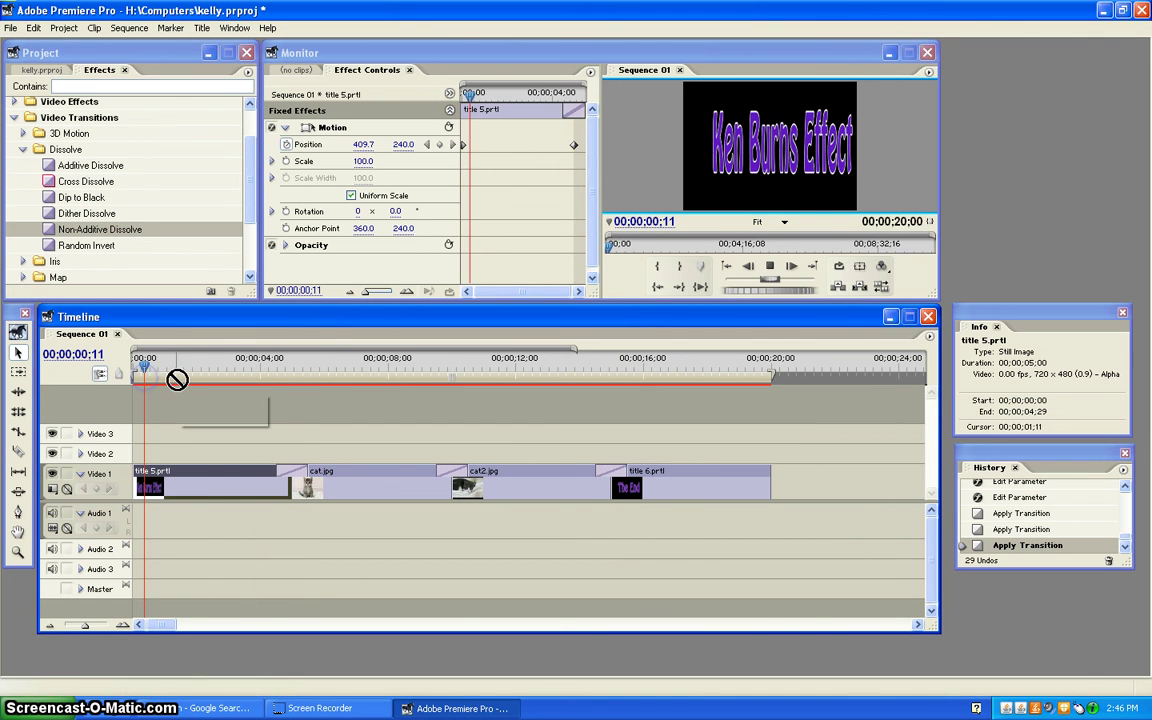
key("space")
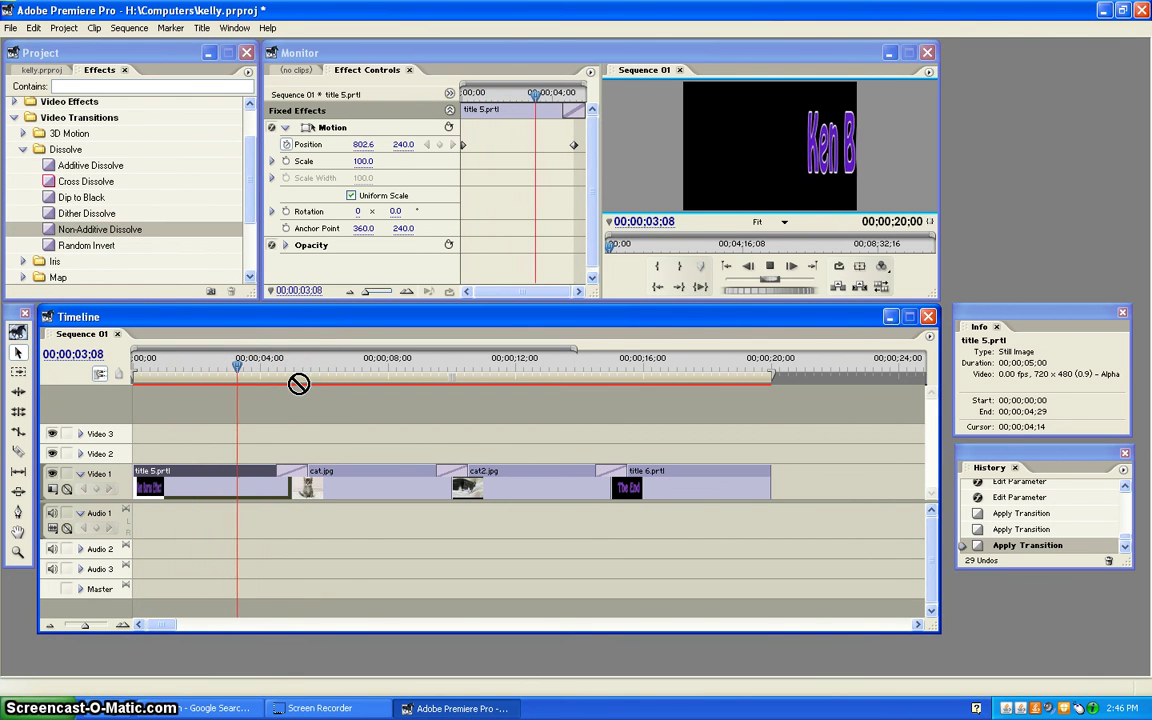